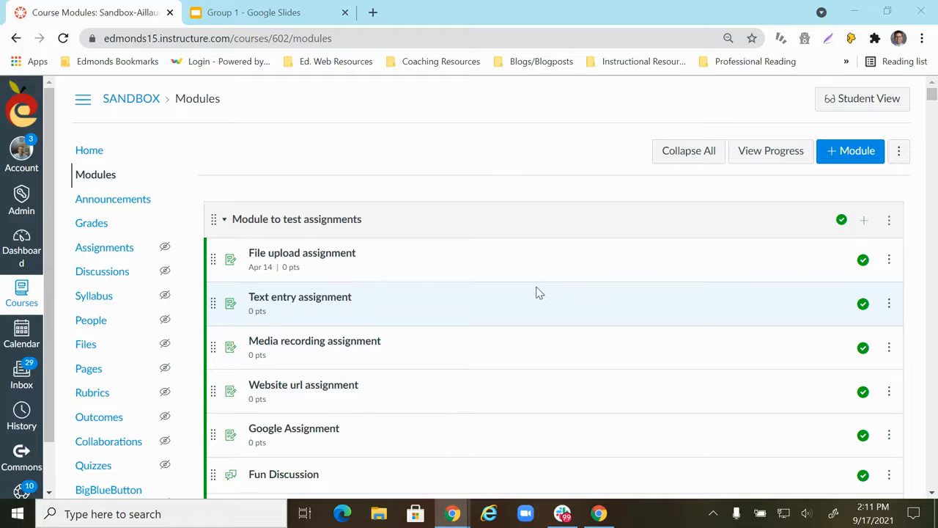
# Open the "Group slideshow project 2" assignment from the course modules for editing.
pyautogui.scroll(-4, 373, 247)
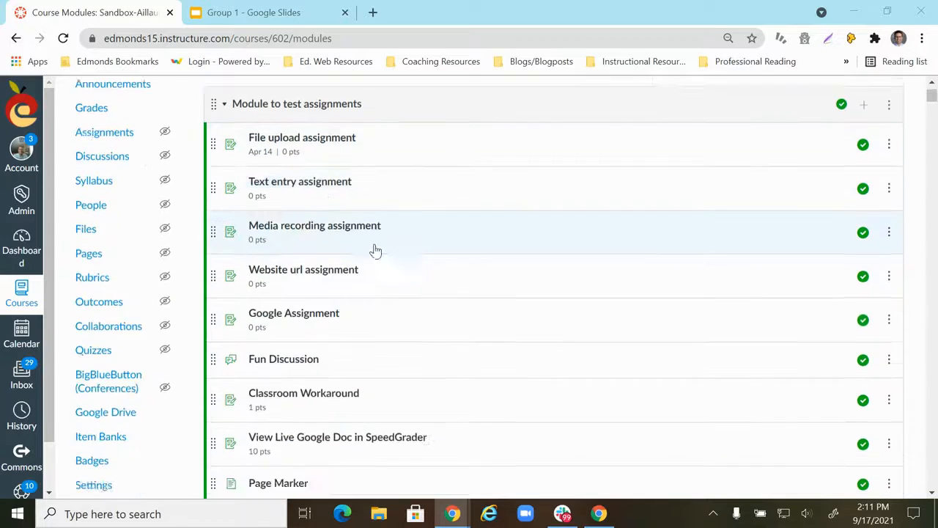
pyautogui.scroll(-8, 379, 249)
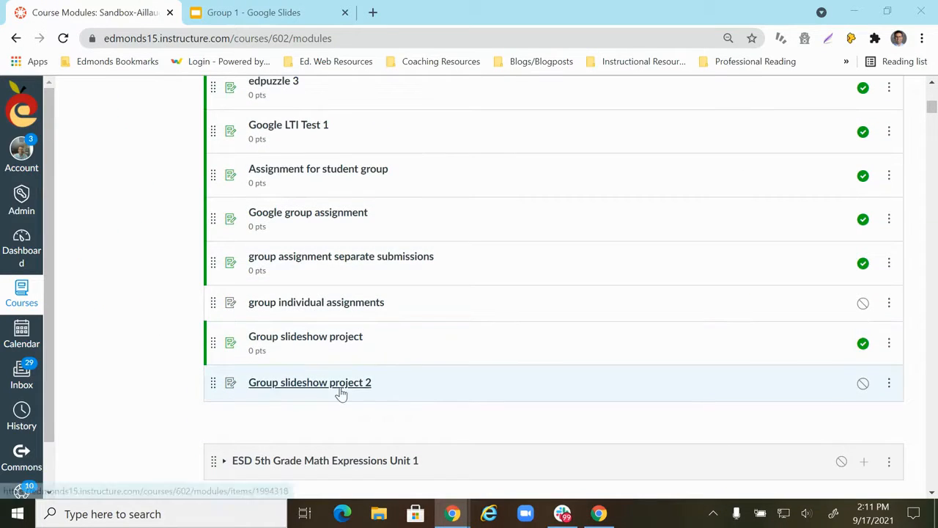
pyautogui.click(348, 390)
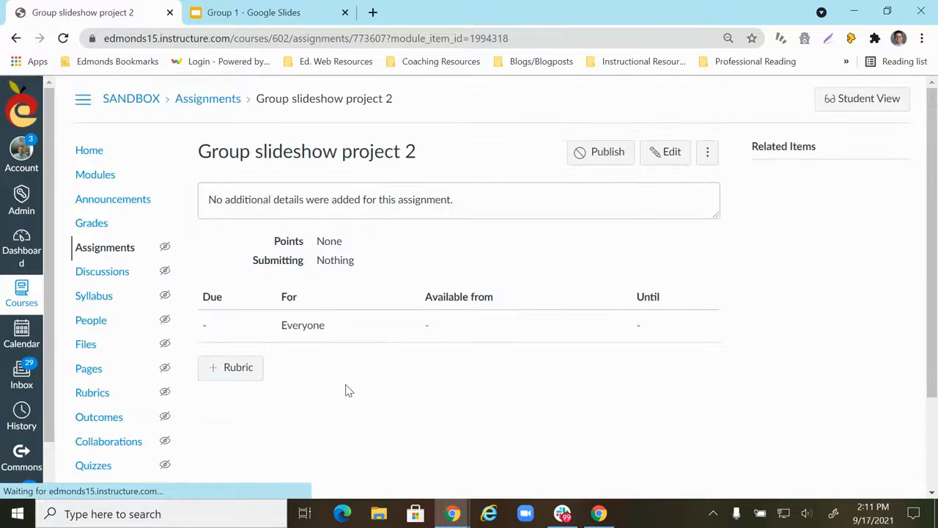
pyautogui.click(672, 151)
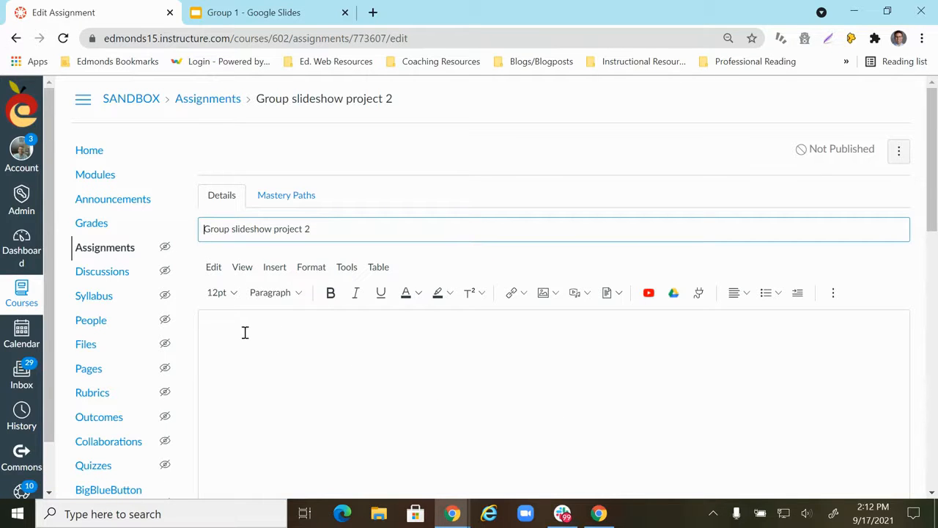
pyautogui.scroll(-1, 253, 301)
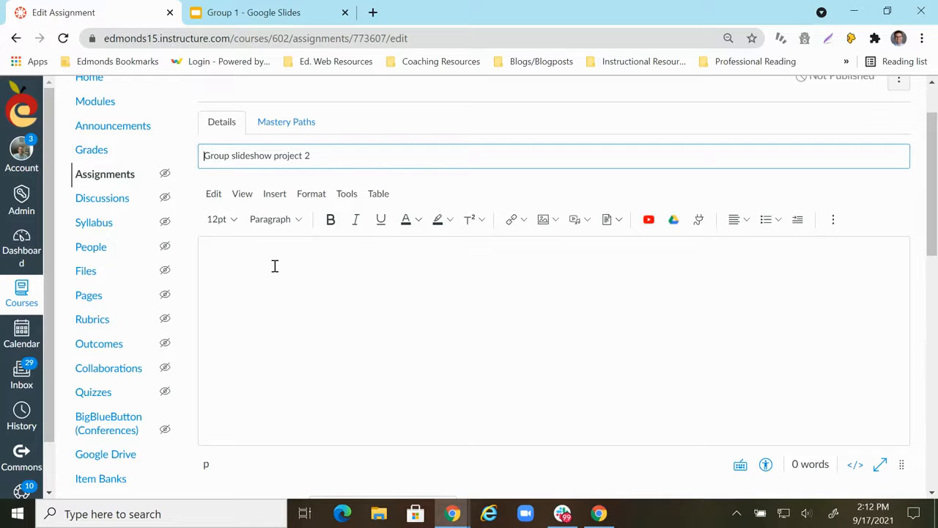
# Switch to the Group 1 presentation in Google Slides and review its link-sharing audience and permission.
pyautogui.click(260, 12)
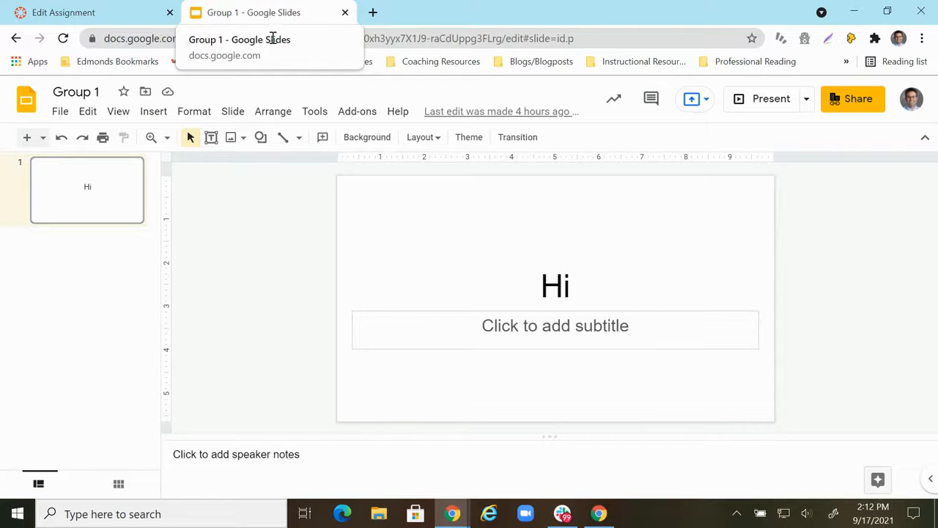
pyautogui.click(862, 107)
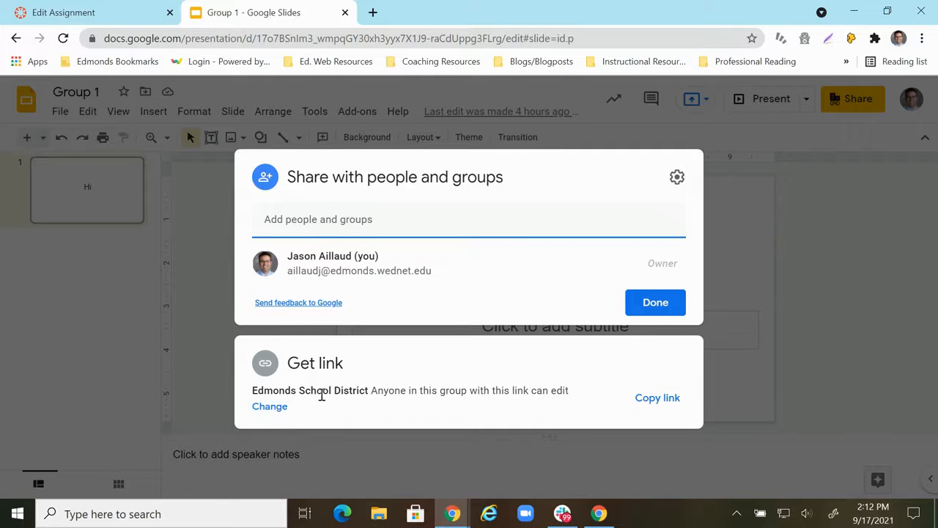
pyautogui.click(272, 407)
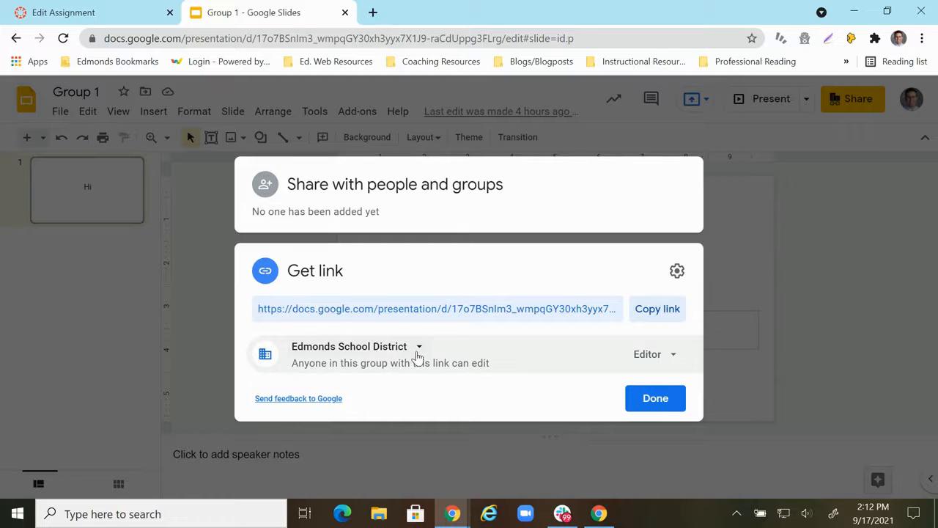
pyautogui.click(655, 401)
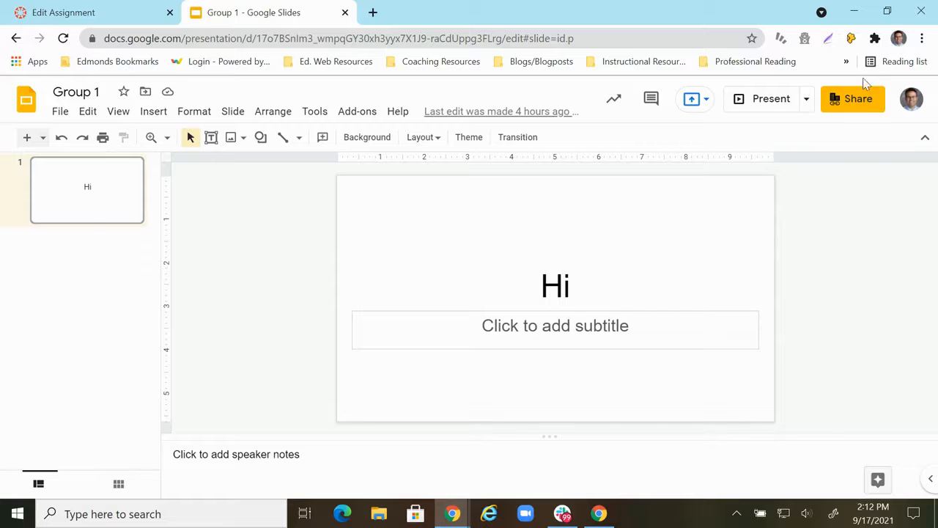
# Copy the sharing link of the Group 1 presentation and paste it into the Canvas assignment description.
pyautogui.click(851, 103)
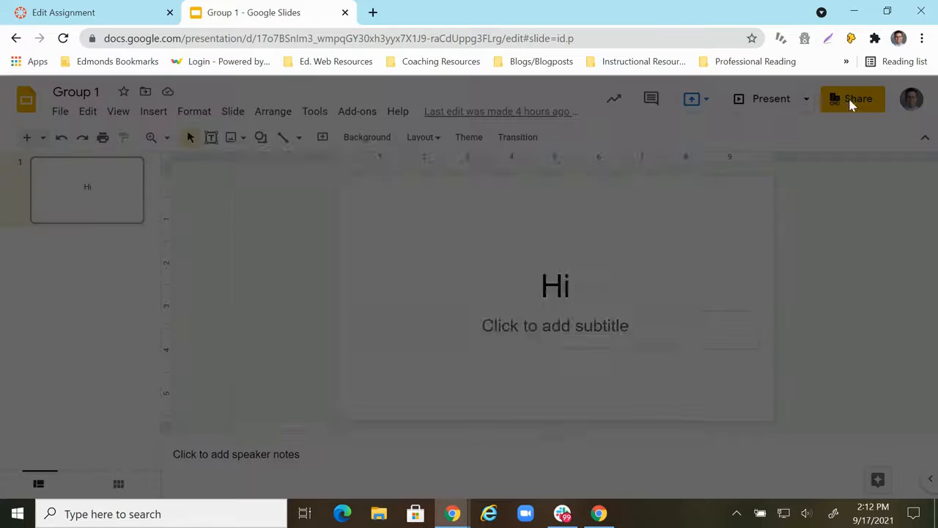
pyautogui.click(654, 398)
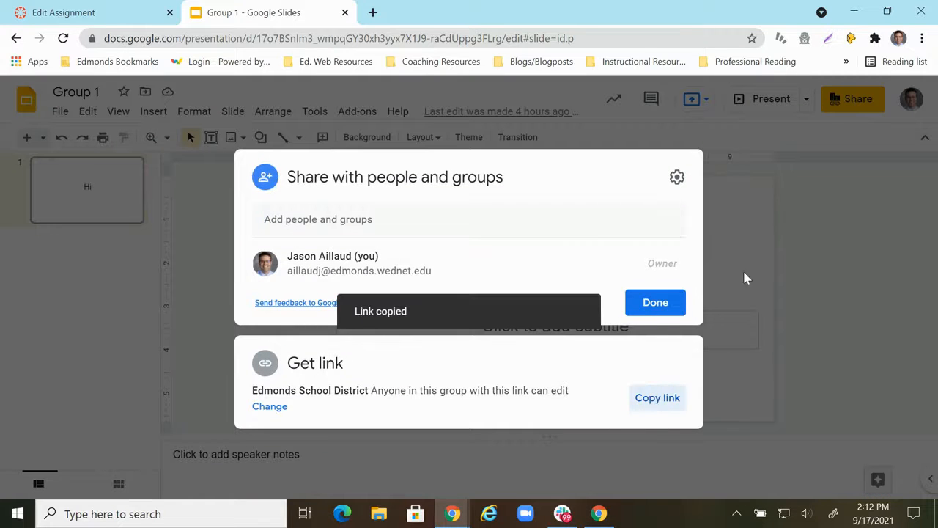
pyautogui.click(159, 5)
pyautogui.click(255, 264)
pyautogui.rightClick(250, 263)
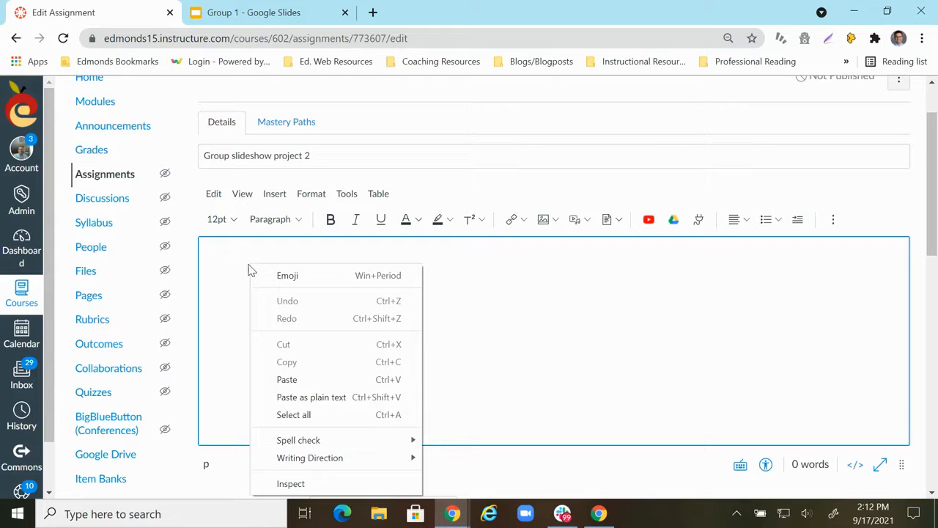
pyautogui.click(316, 379)
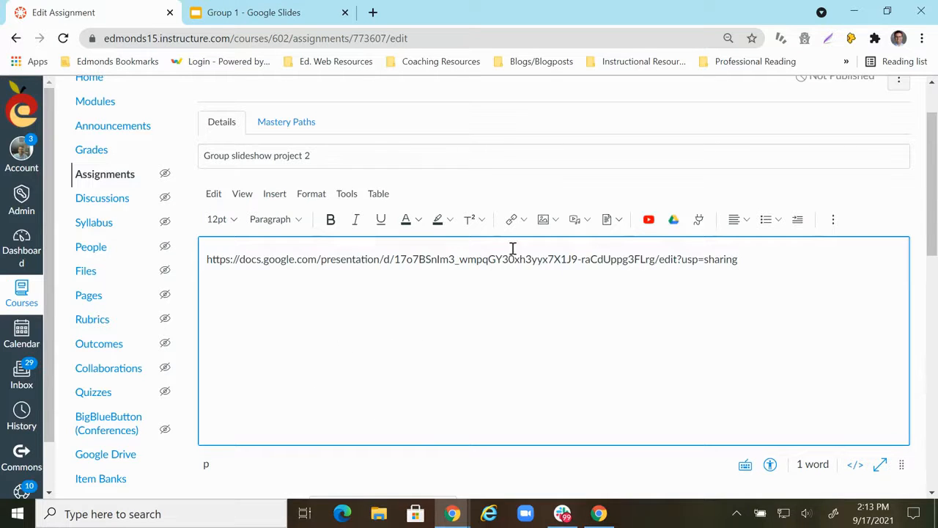
# Add the text "Group 1" below the pasted URL and turn it into an external link to the copied presentation address.
pyautogui.press('Return')
pyautogui.write('Group 1')
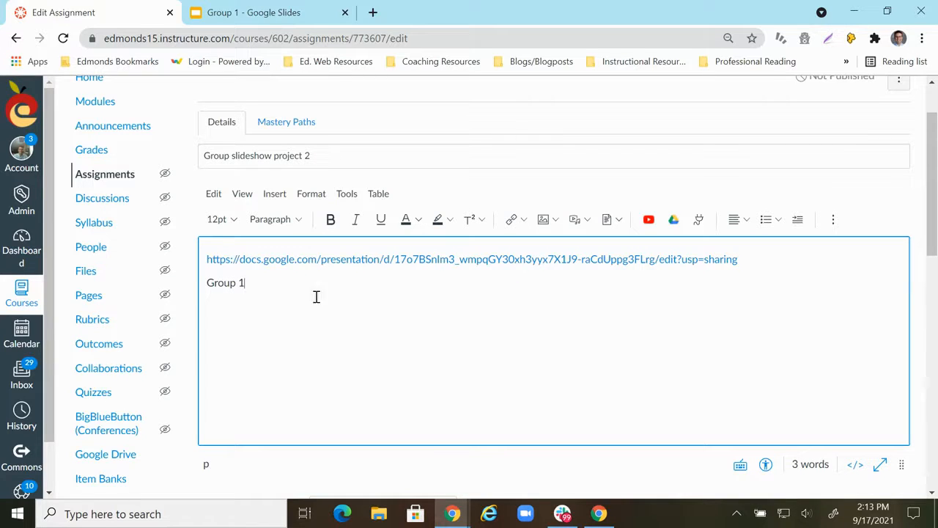
pyautogui.moveTo(263, 284); pyautogui.dragTo(208, 284)
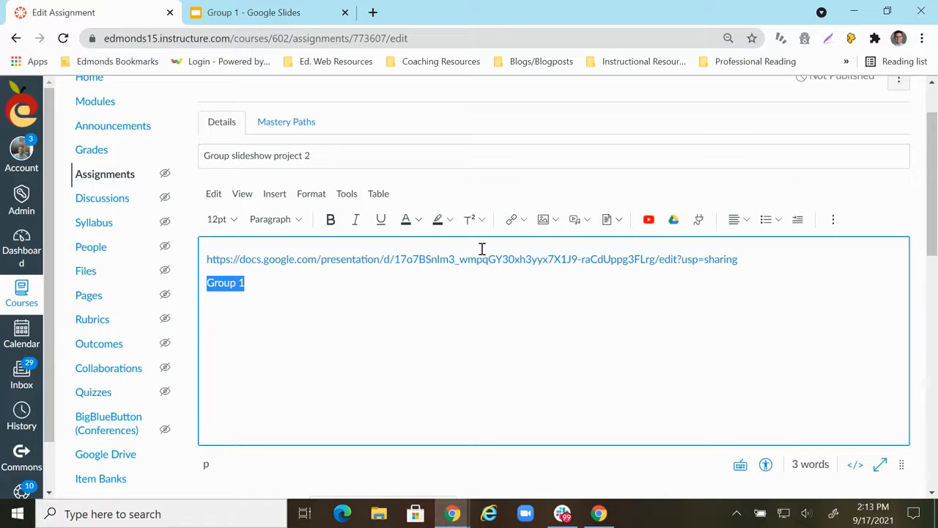
pyautogui.click(522, 221)
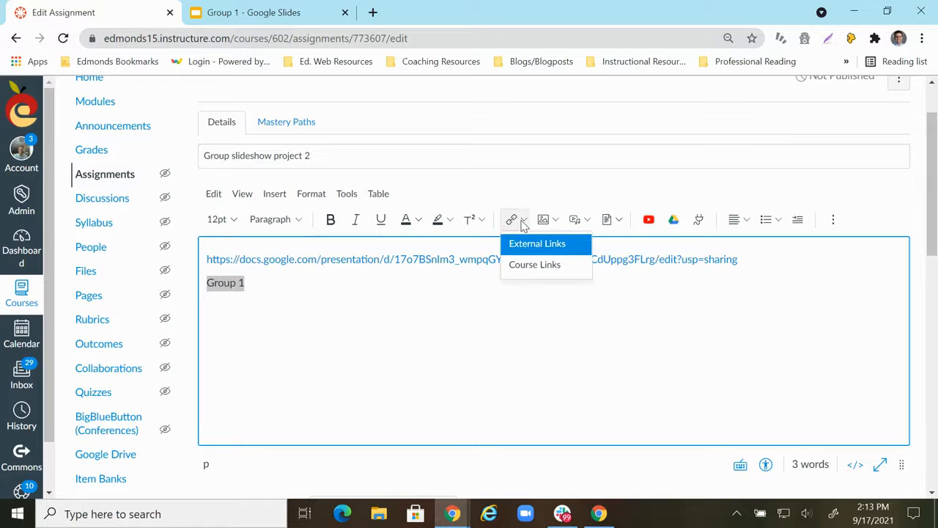
pyautogui.click(522, 243)
pyautogui.click(270, 328)
pyautogui.rightClick(271, 330)
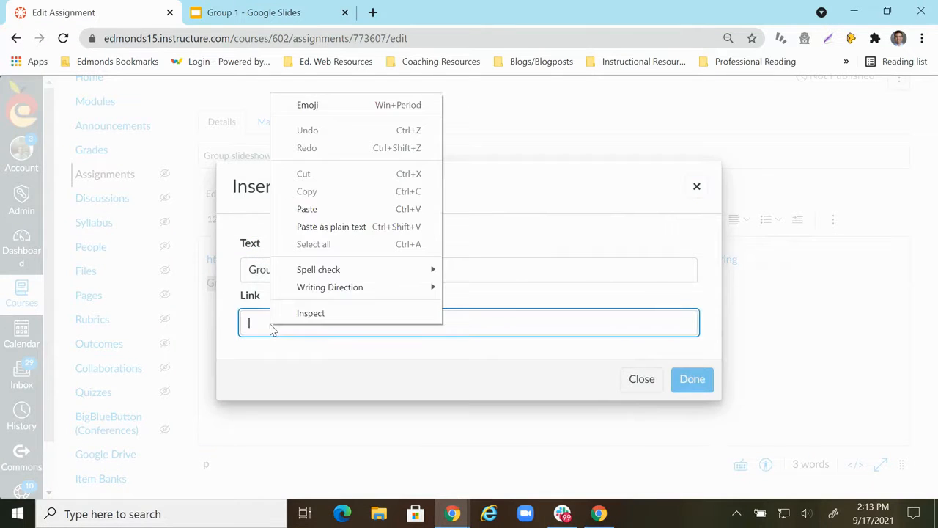
pyautogui.click(320, 210)
pyautogui.click(693, 381)
# Delete the raw presentation URL from the description and start a new line below the Group 1 link.
pyautogui.moveTo(752, 268); pyautogui.dragTo(190, 268)
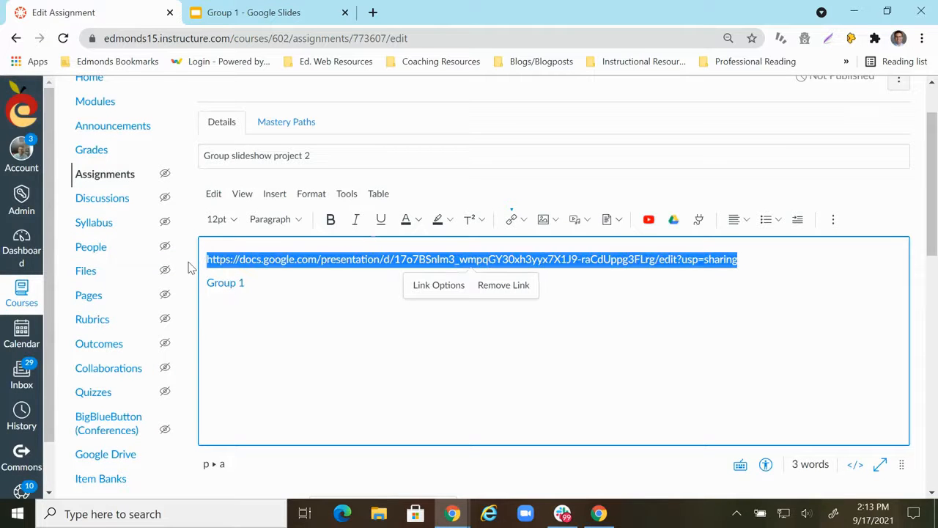
pyautogui.press('BackSpace')
pyautogui.press('Delete')
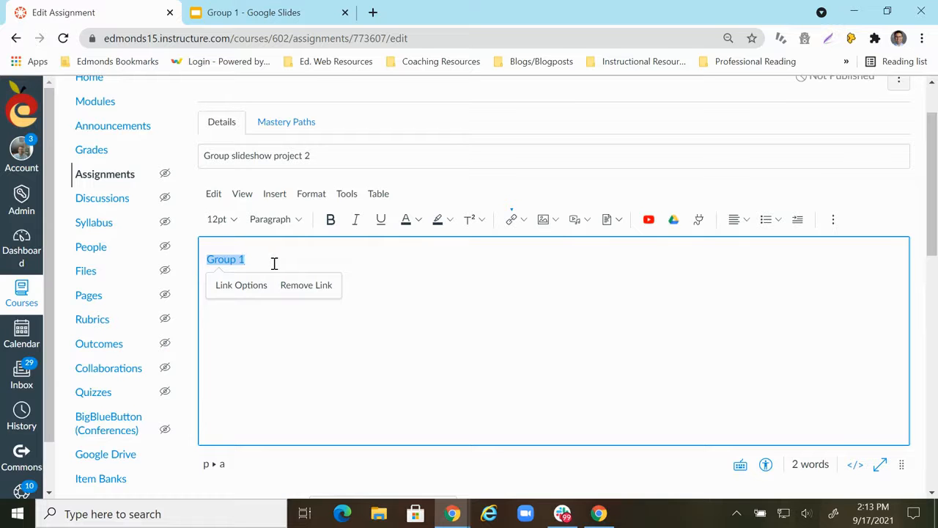
pyautogui.press('Return')
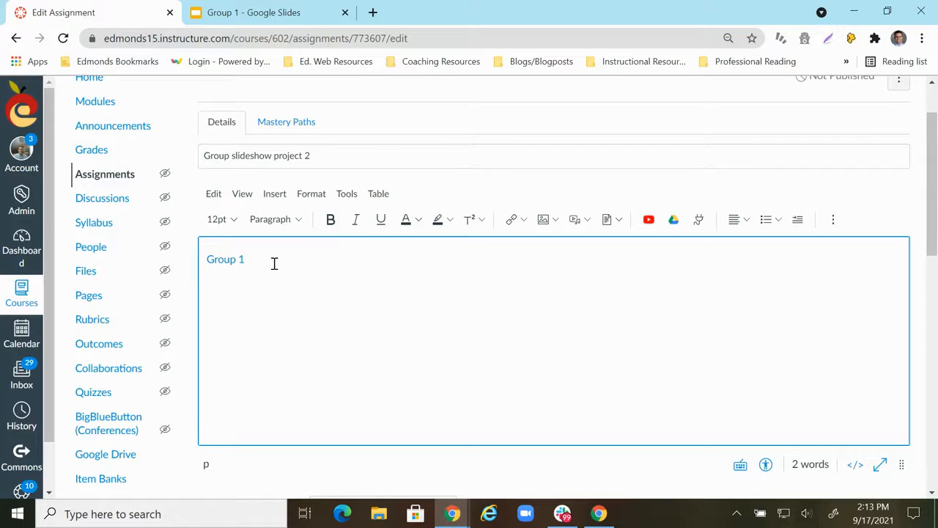
# Return to the Group 1 presentation in Google Slides and make a copy of the entire presentation named "Group 2".
pyautogui.click(269, 10)
pyautogui.click(673, 299)
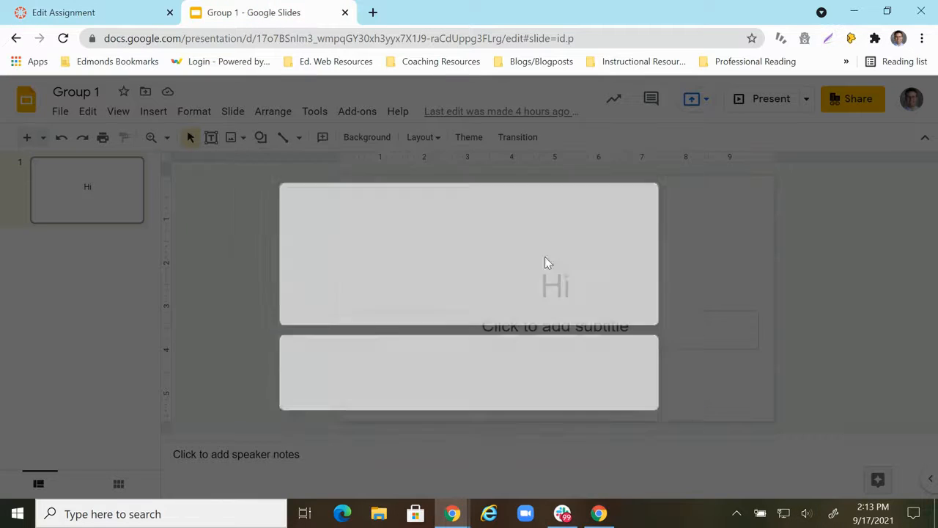
pyautogui.click(65, 114)
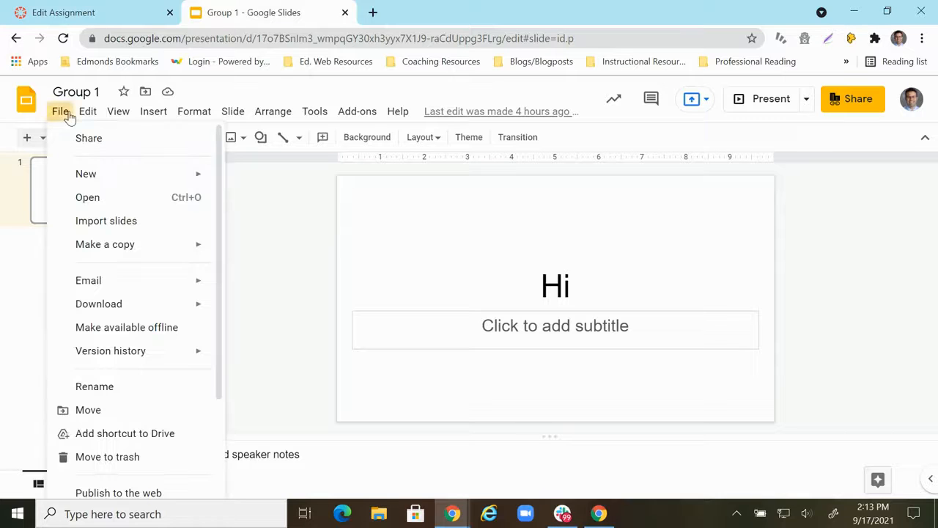
pyautogui.moveTo(126, 244)
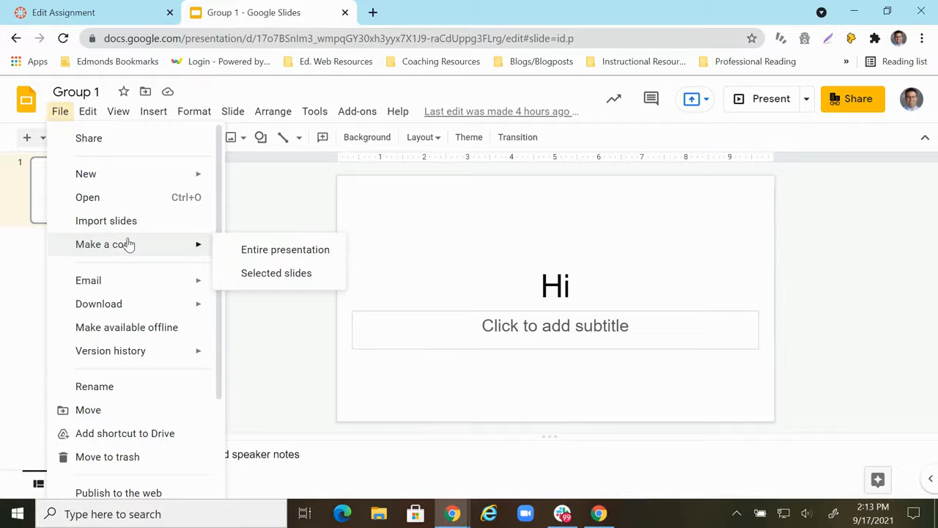
pyautogui.click(246, 251)
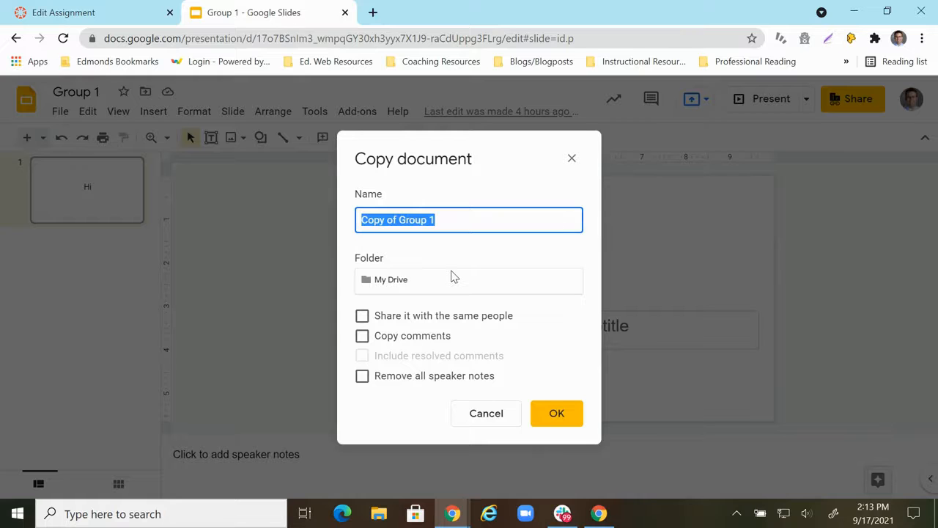
pyautogui.write('Group')
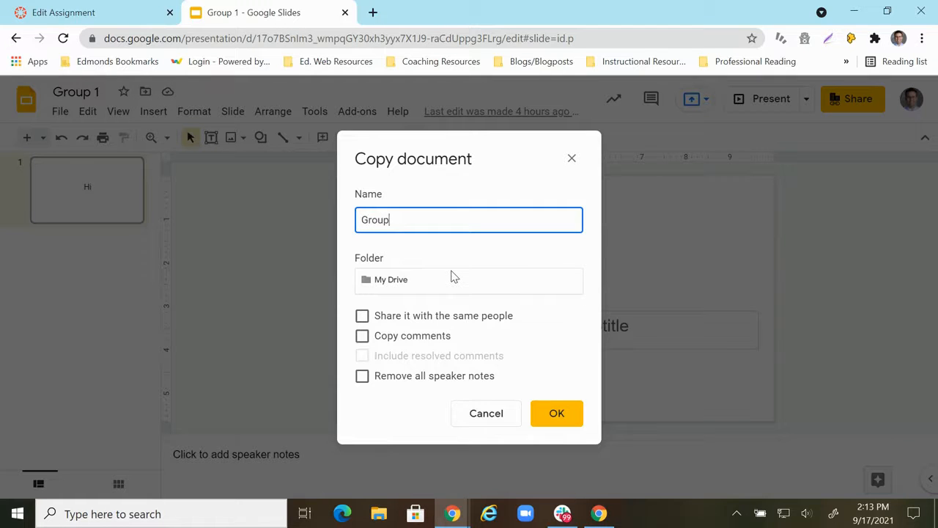
pyautogui.write(' 2')
pyautogui.click(565, 413)
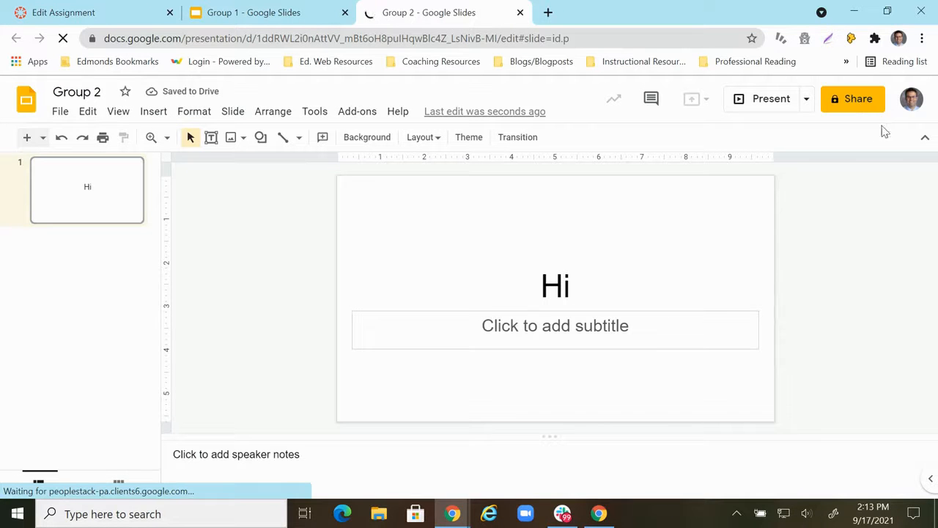
# Share the Group 2 presentation by link with Edmonds School District, giving Editor permission.
pyautogui.click(852, 99)
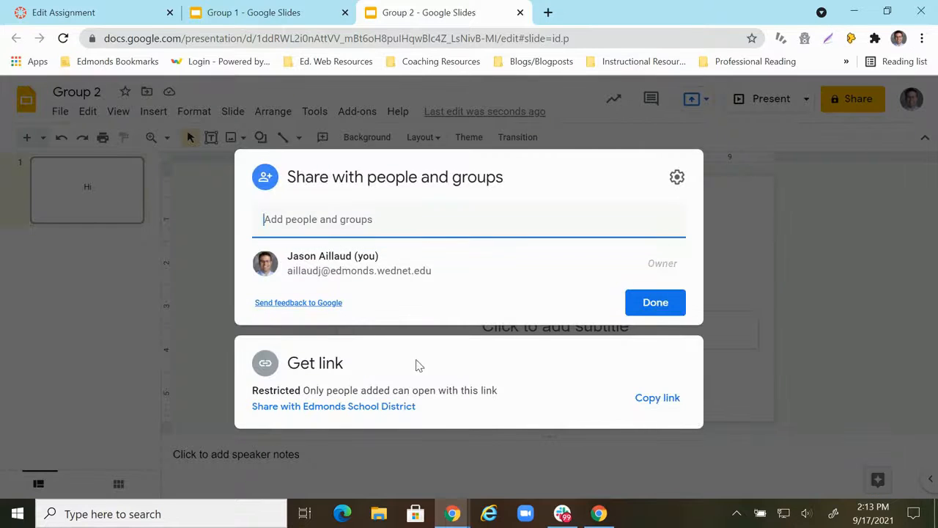
pyautogui.click(308, 406)
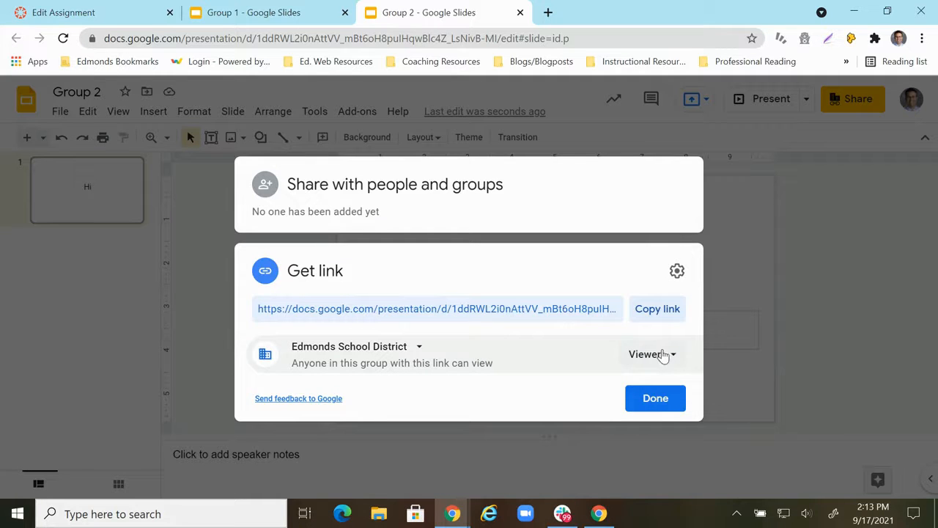
pyautogui.click(673, 356)
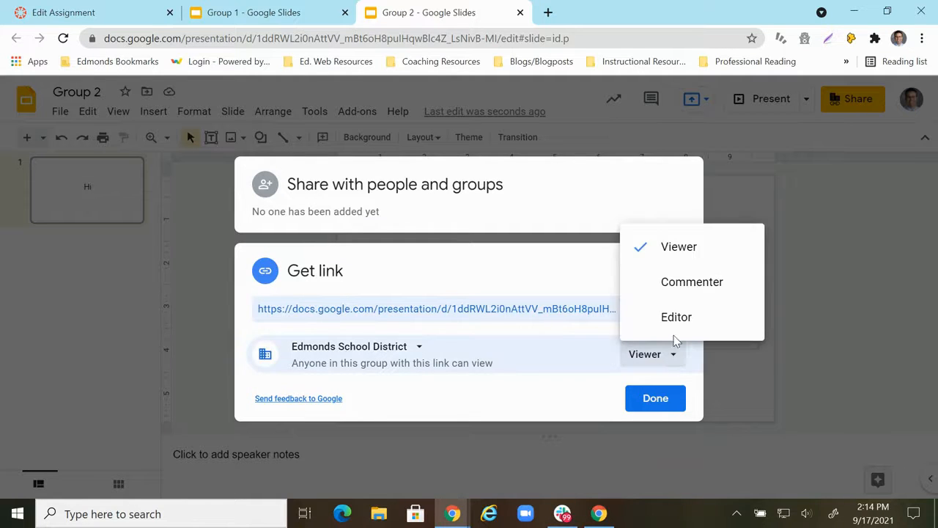
pyautogui.click(676, 317)
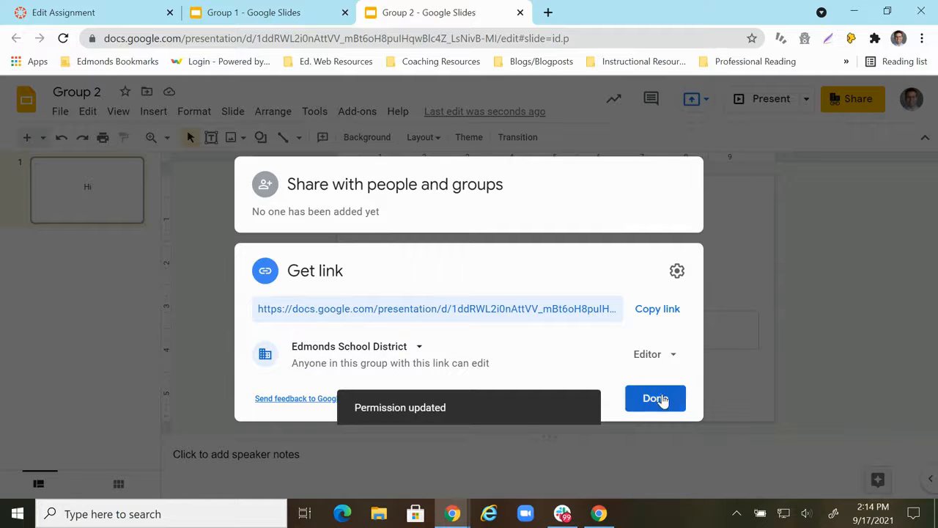
pyautogui.click(667, 404)
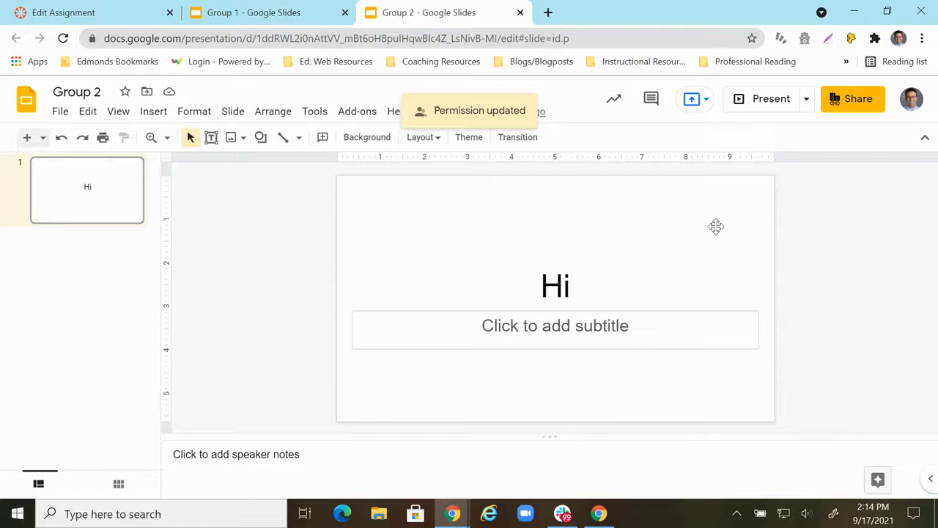
# Copy the sharing link of the Group 2 presentation and return to the Canvas assignment being edited.
pyautogui.click(847, 103)
pyautogui.click(649, 403)
pyautogui.click(262, 7)
pyautogui.click(63, 11)
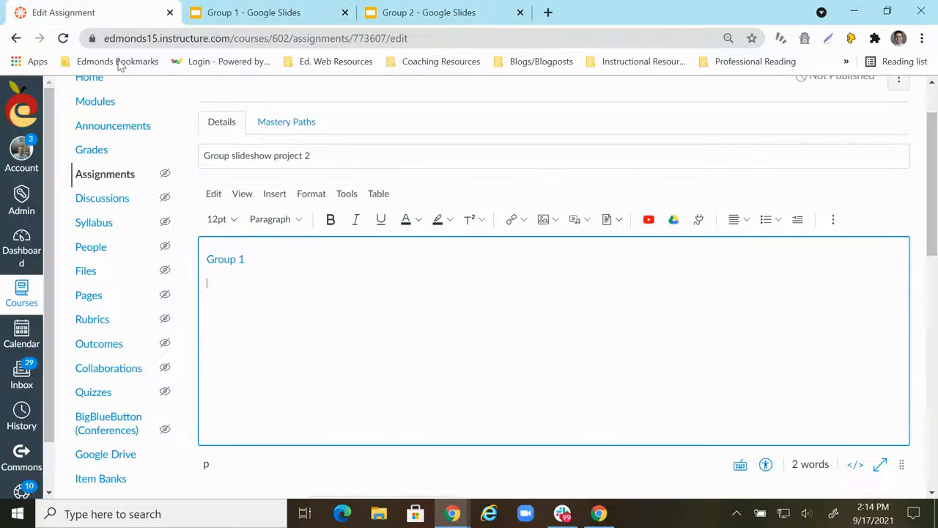
# Add a "Group 2" line below Group 1 in the description and link it externally to the copied Group 2 presentation URL.
pyautogui.write('oup 2')
pyautogui.moveTo(247, 292); pyautogui.dragTo(213, 284)
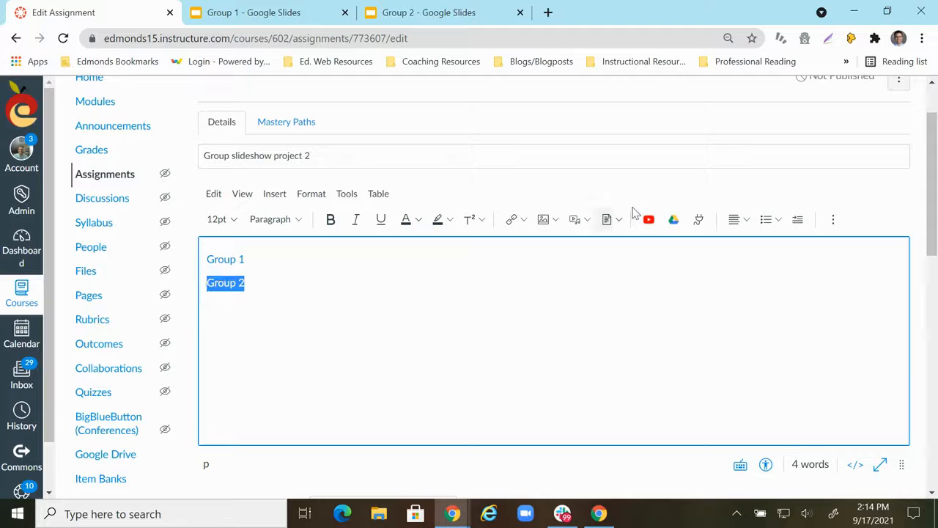
pyautogui.click(525, 220)
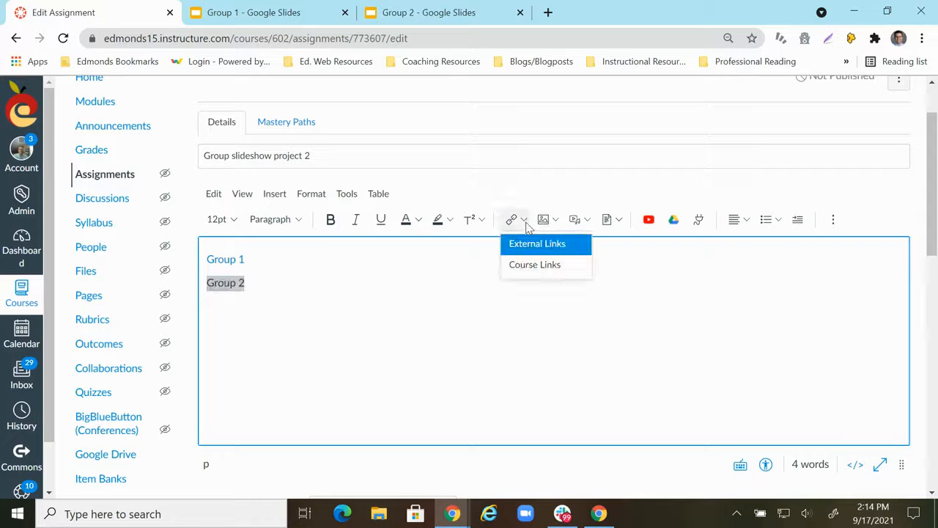
pyautogui.click(529, 247)
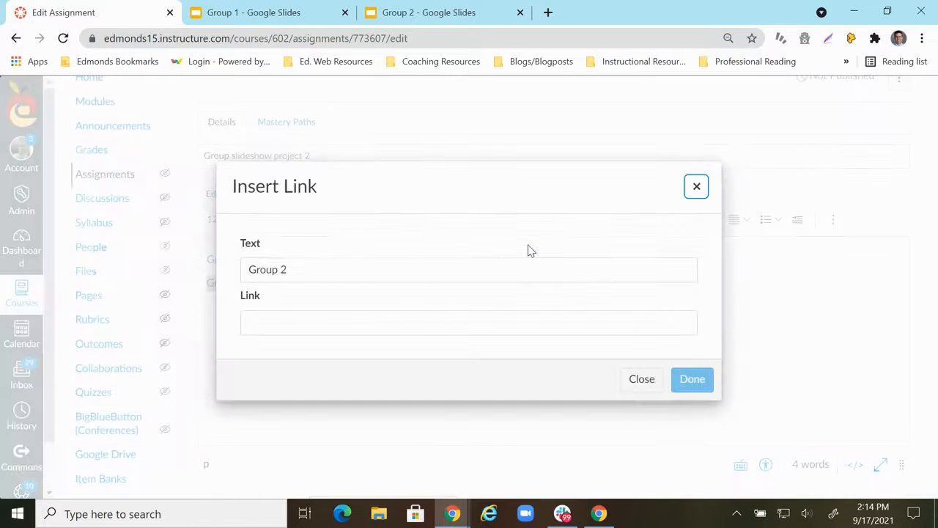
pyautogui.click(346, 315)
pyautogui.hotkey('ctrl', 'v')
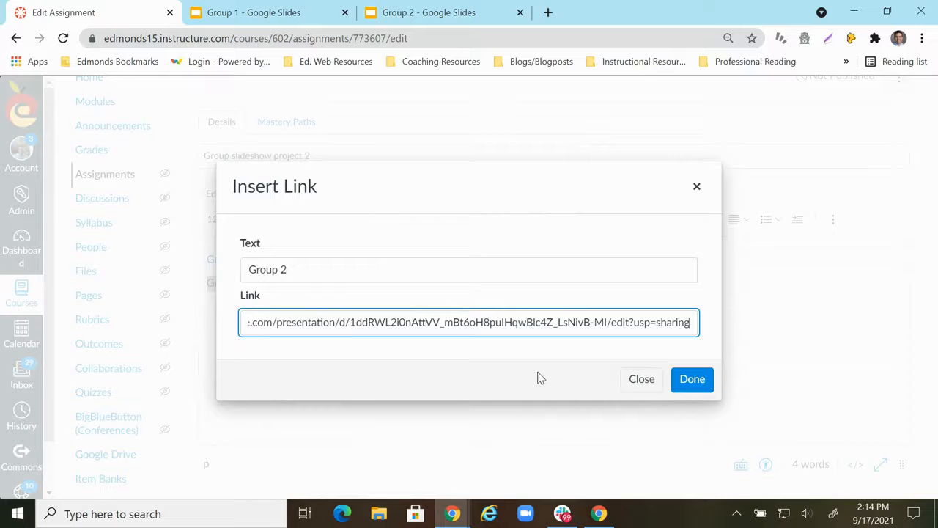
pyautogui.click(694, 385)
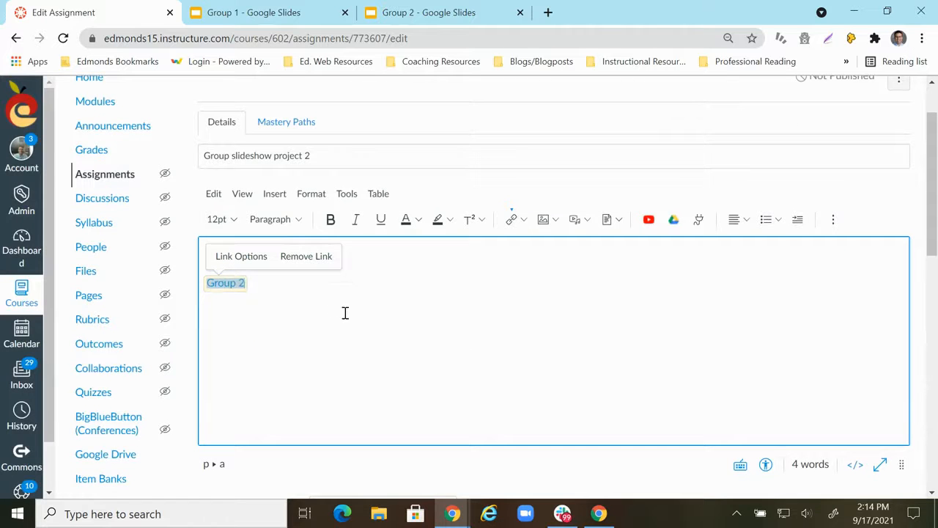
# Set the assignment's grade display to Complete/Incomplete.
pyautogui.scroll(-3, 424, 291)
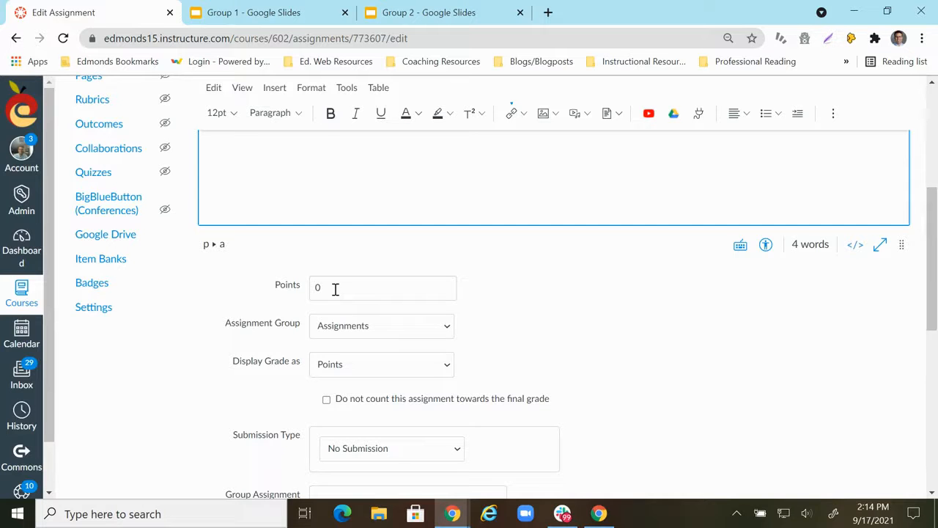
pyautogui.scroll(-1, 526, 327)
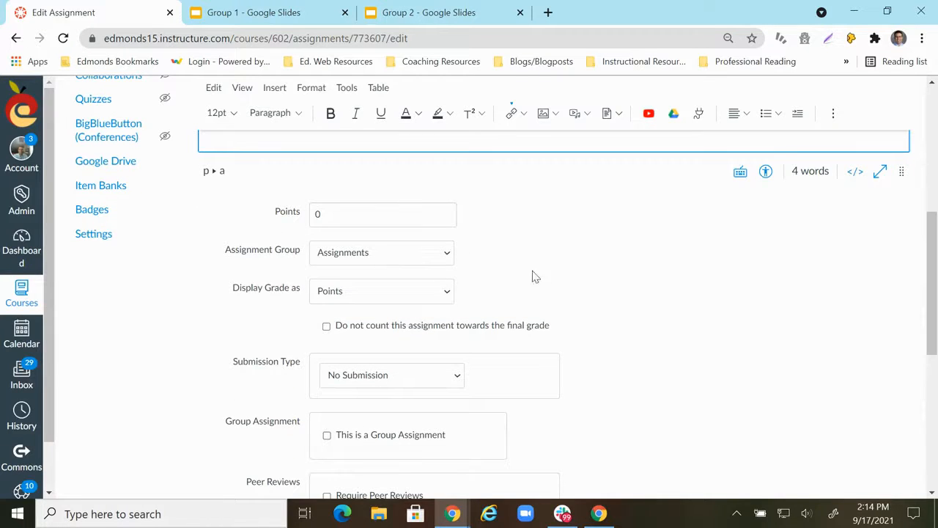
pyautogui.click(449, 293)
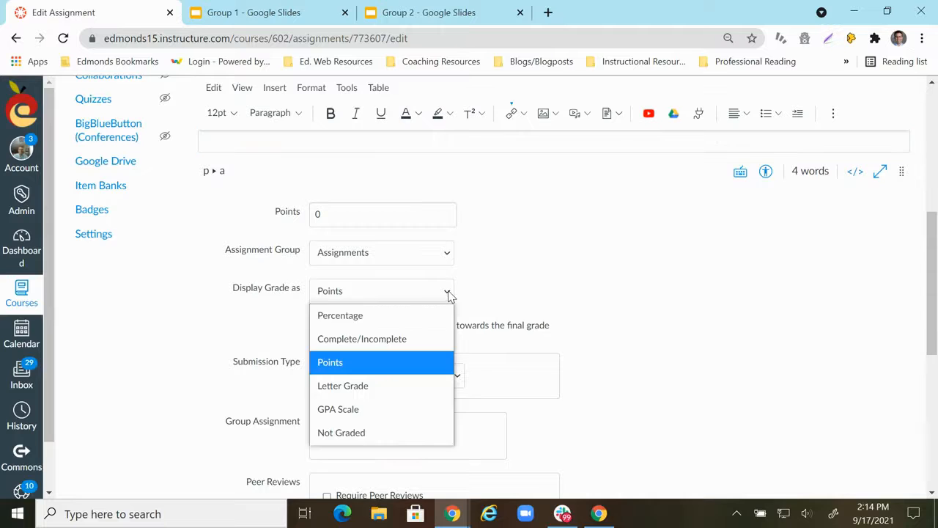
pyautogui.click(402, 338)
pyautogui.click(623, 283)
# Set the submission type to Online and allow Text Entry as the online entry option.
pyautogui.scroll(-2, 622, 283)
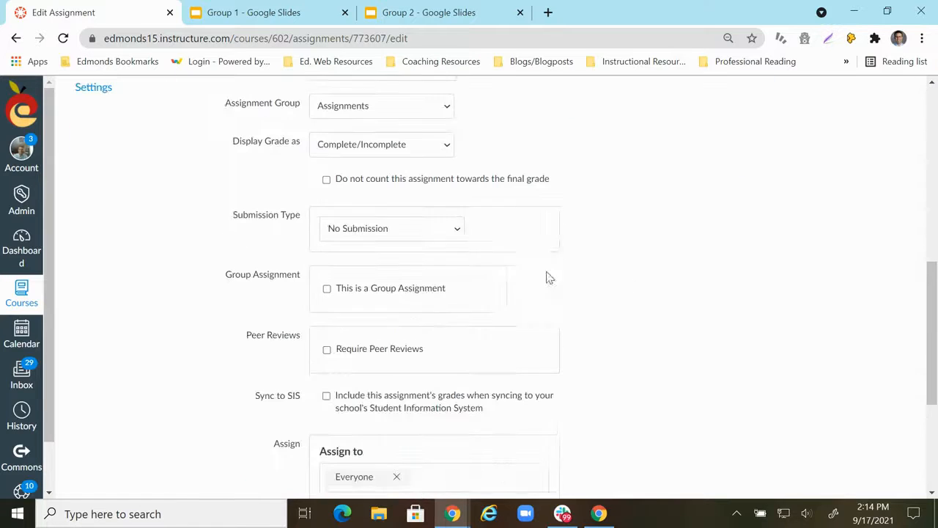
pyautogui.click(363, 233)
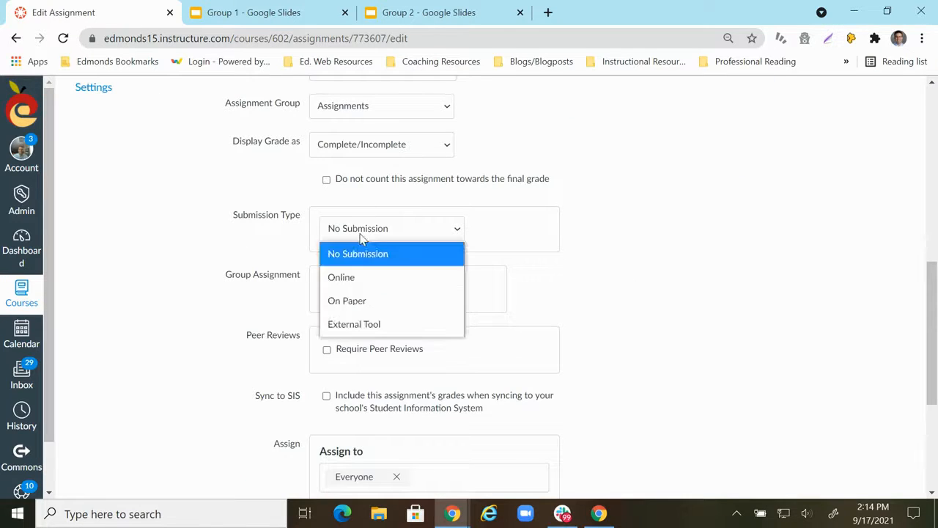
pyautogui.click(353, 283)
pyautogui.click(327, 285)
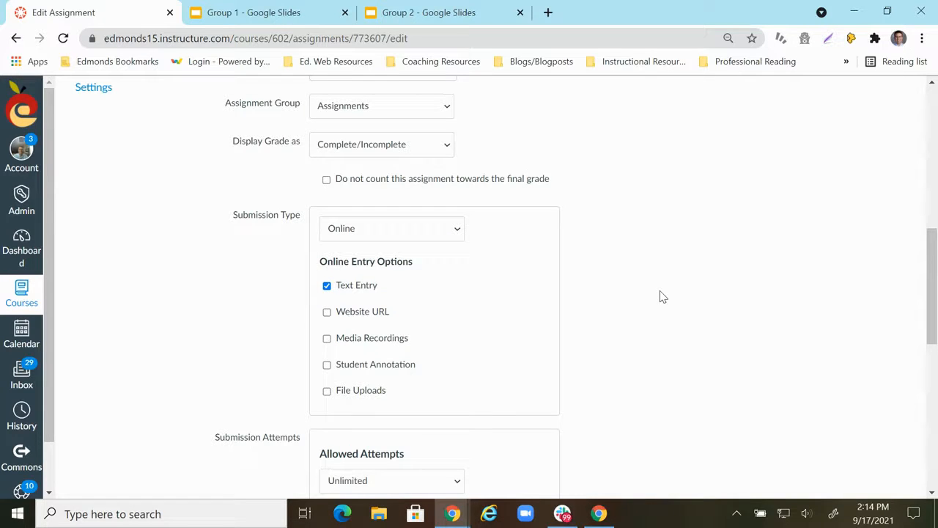
# Review the remaining assignment settings, then save and publish the assignment.
pyautogui.scroll(-2, 660, 296)
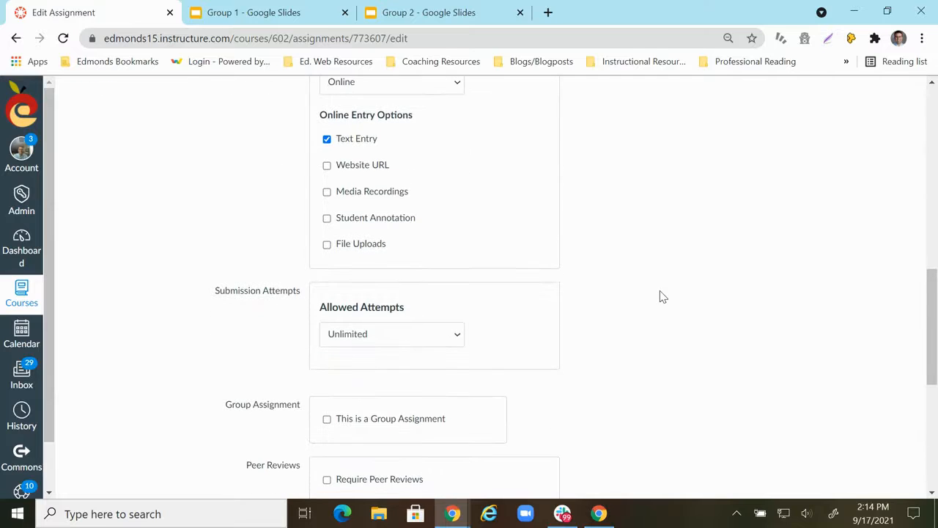
pyautogui.scroll(-2, 886, 233)
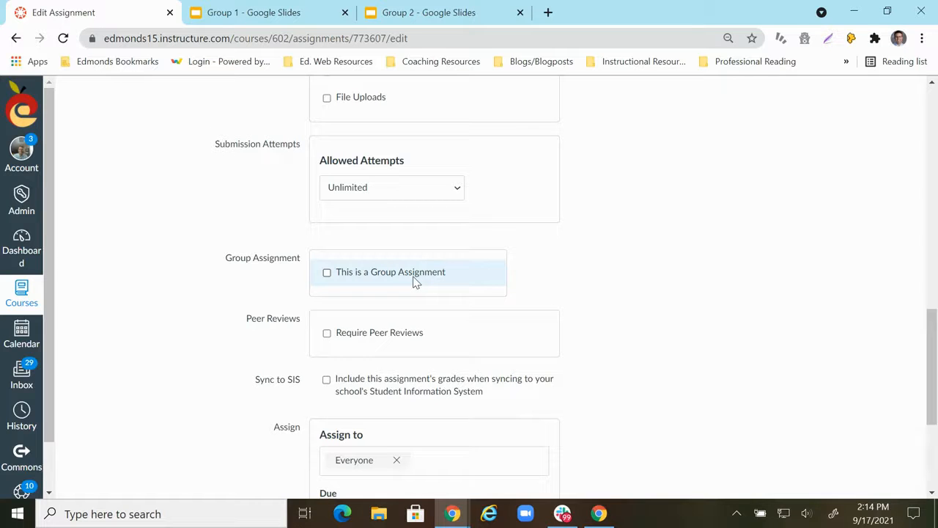
pyautogui.scroll(-2, 561, 251)
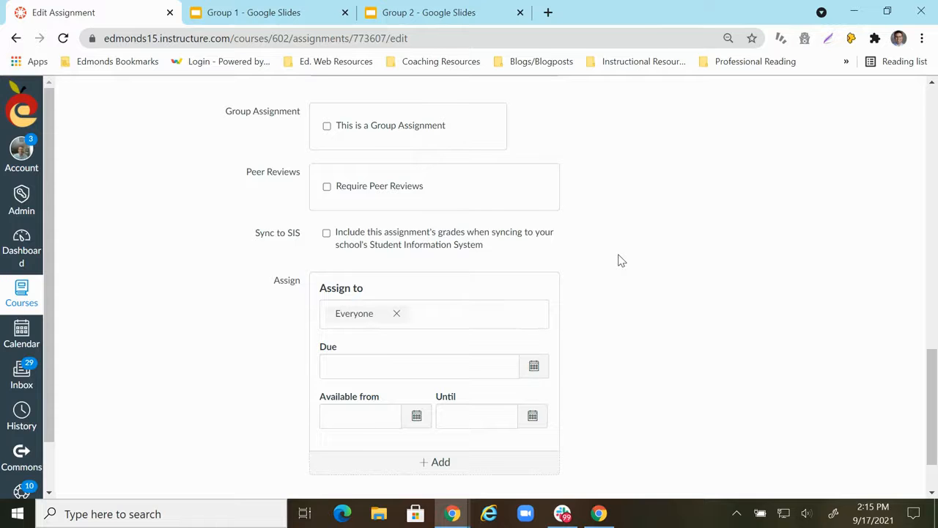
pyautogui.scroll(-1, 620, 254)
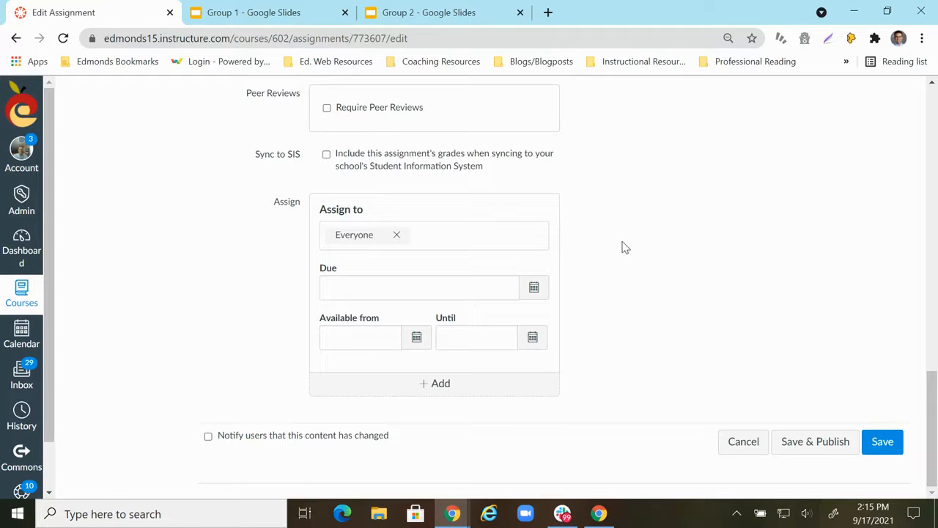
pyautogui.click(810, 457)
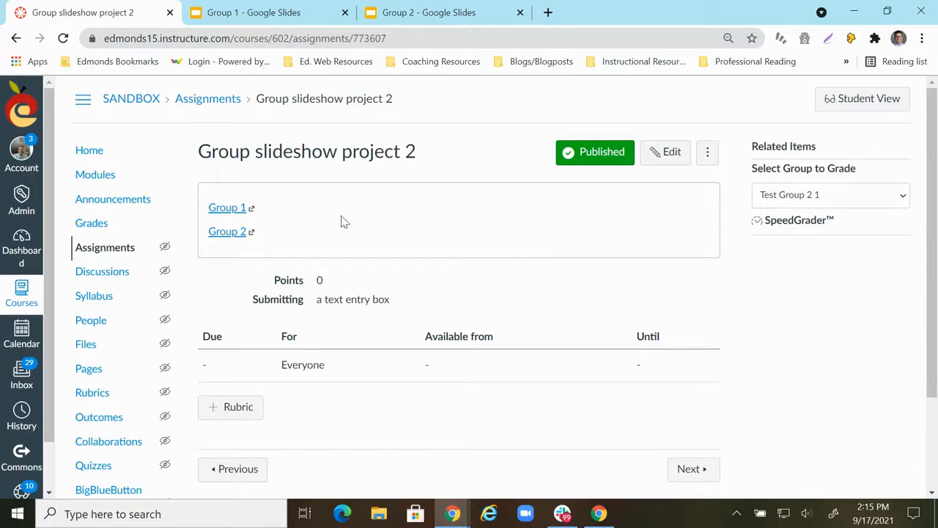
# Open the existing "Group slideshow project" assignment from the course modules.
pyautogui.click(98, 176)
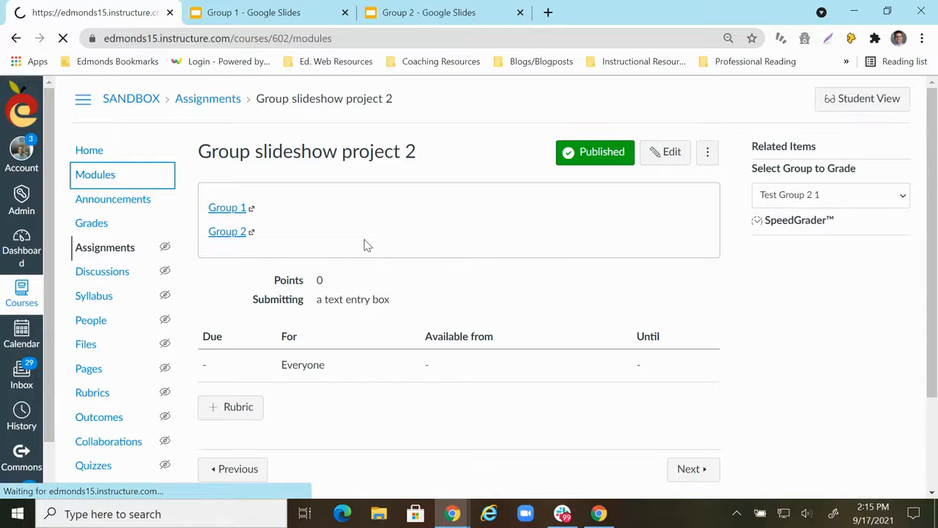
pyautogui.scroll(-9, 367, 246)
pyautogui.scroll(-4, 370, 245)
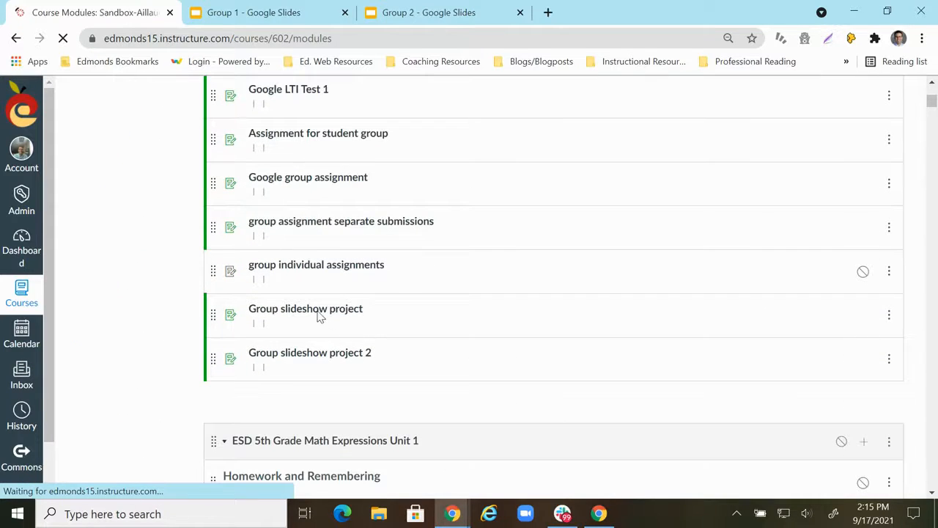
pyautogui.click(315, 271)
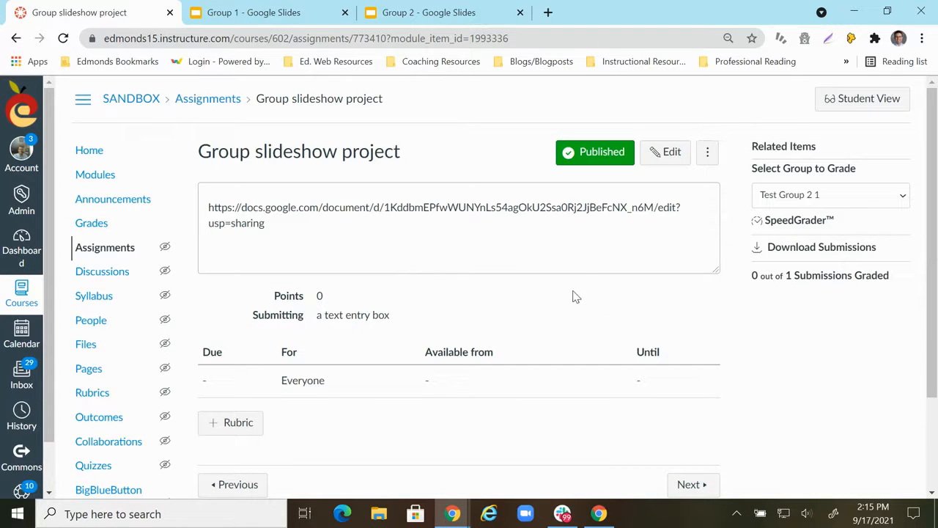
# Open the assignment in SpeedGrader and examine the student's embedded submission from Sep 17 at 10am.
pyautogui.click(802, 222)
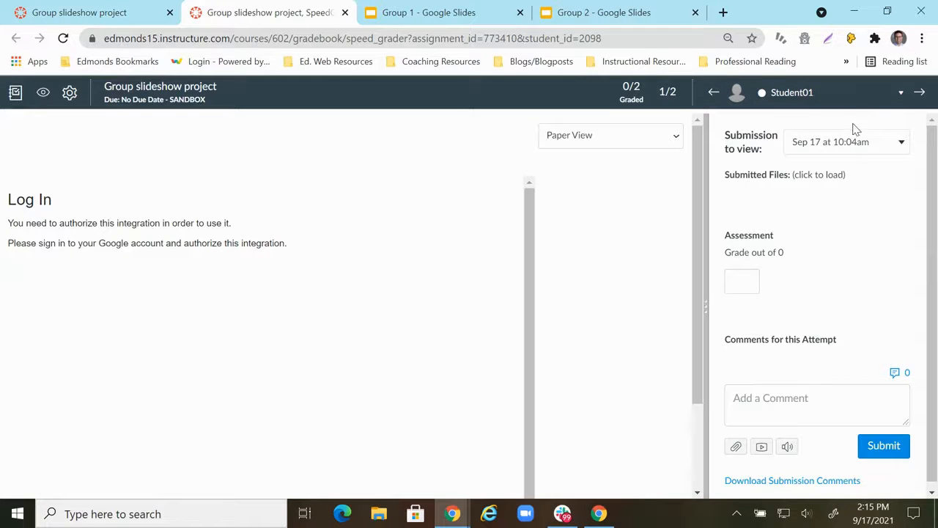
pyautogui.click(894, 143)
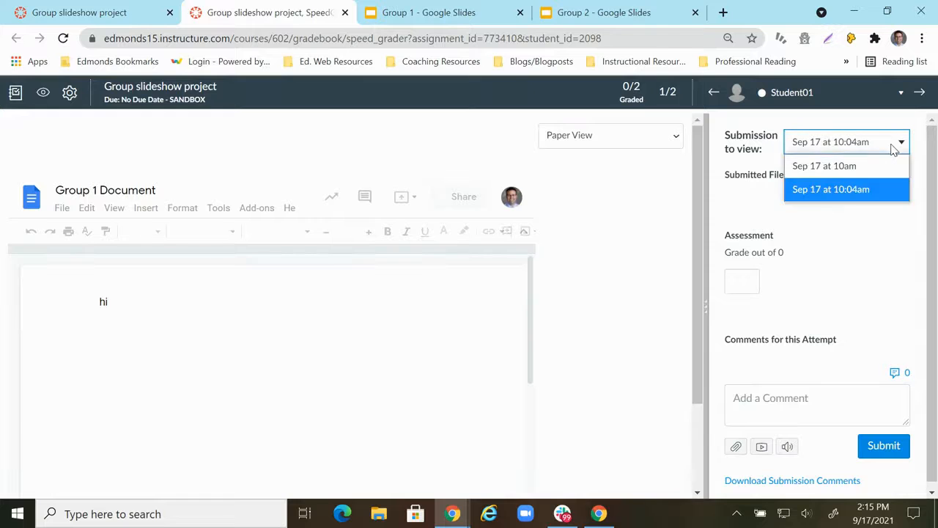
pyautogui.click(846, 167)
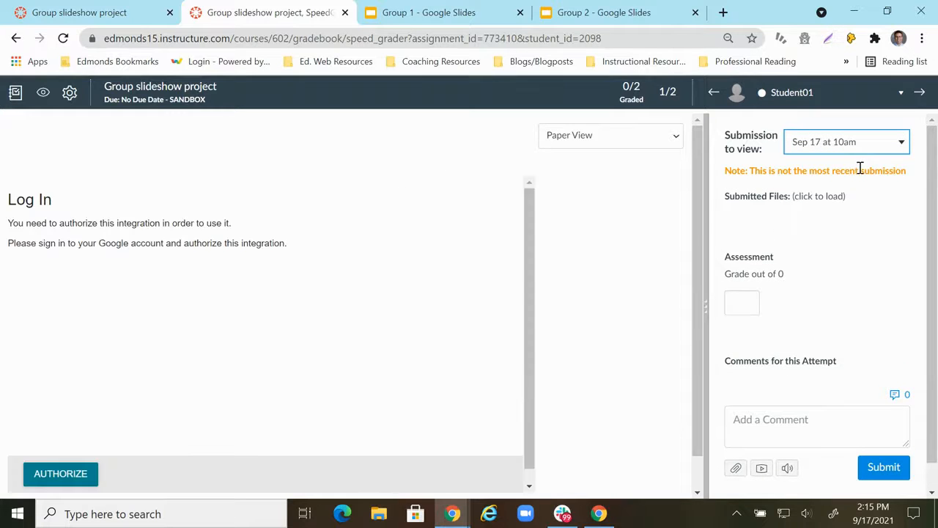
pyautogui.scroll(-1, 636, 307)
pyautogui.scroll(1, 636, 305)
pyautogui.scroll(-1, 632, 300)
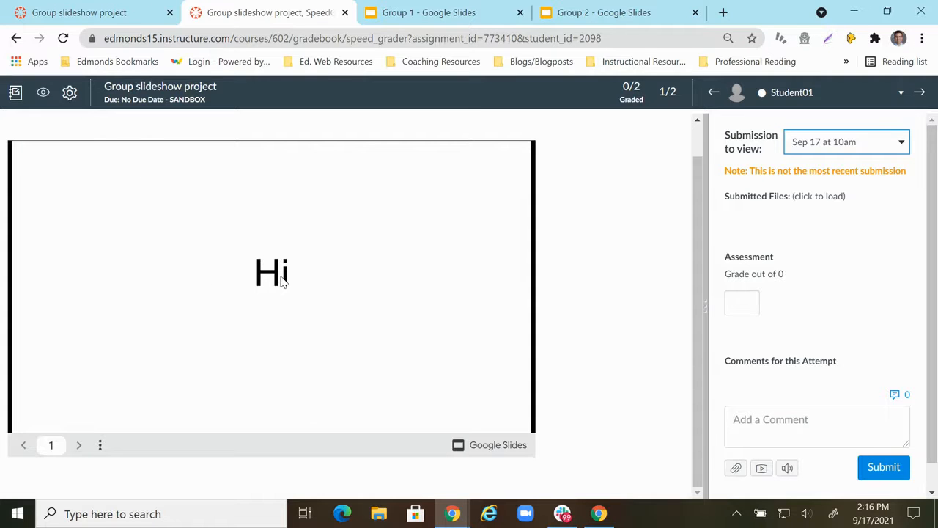
pyautogui.click(344, 301)
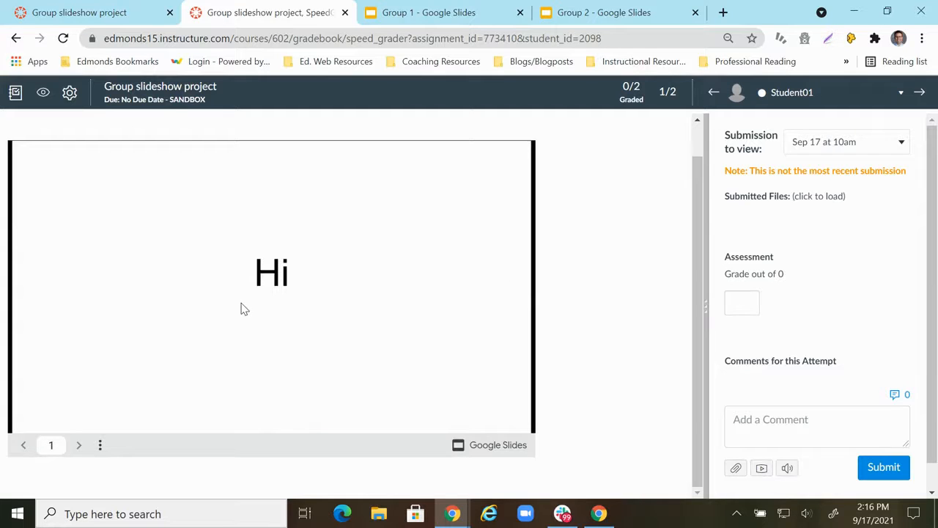
# Go to Google Slides from the embedded submission and open the Group 1 presentation.
pyautogui.click(482, 448)
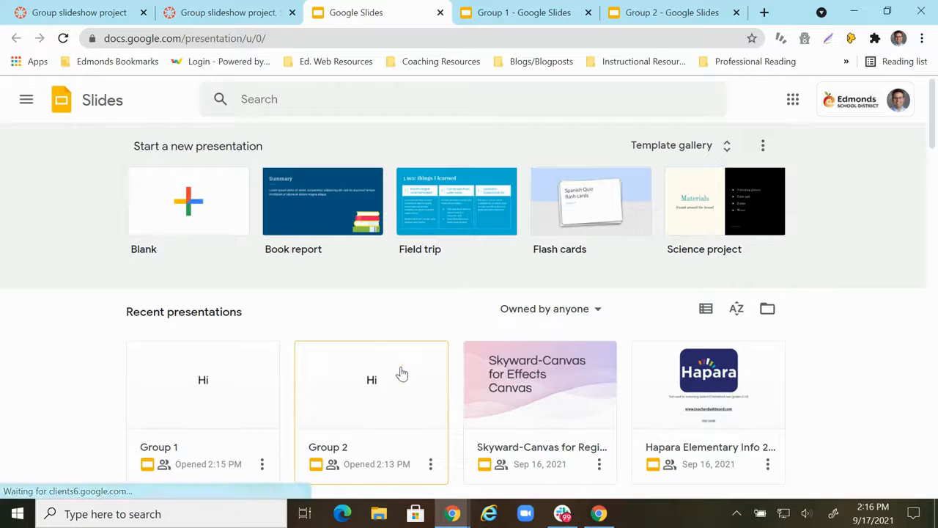
pyautogui.click(216, 408)
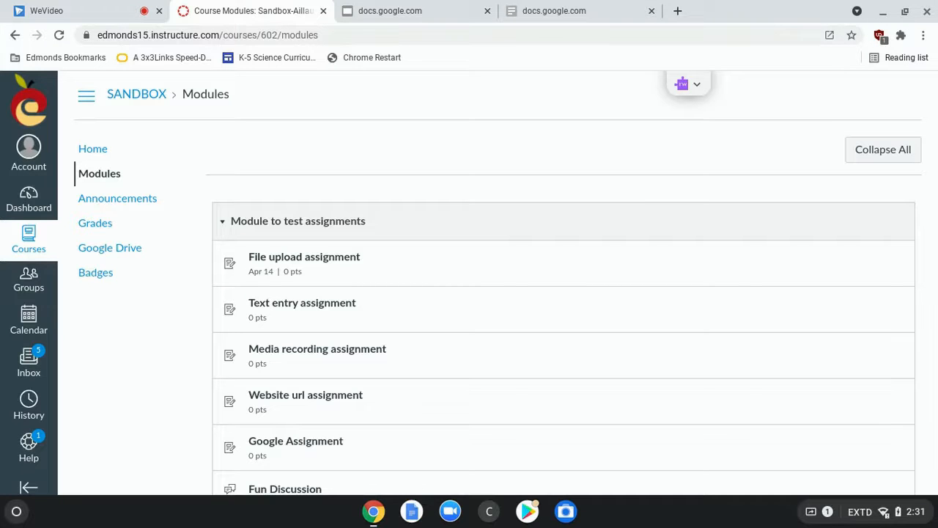
# In the student's Canvas course, open the Group slideshow project 2 assignment from the modules and follow its Group 2 link.
pyautogui.scroll(-5, 513, 132)
pyautogui.scroll(-7, 513, 132)
pyautogui.scroll(-2, 315, 293)
pyautogui.click(315, 292)
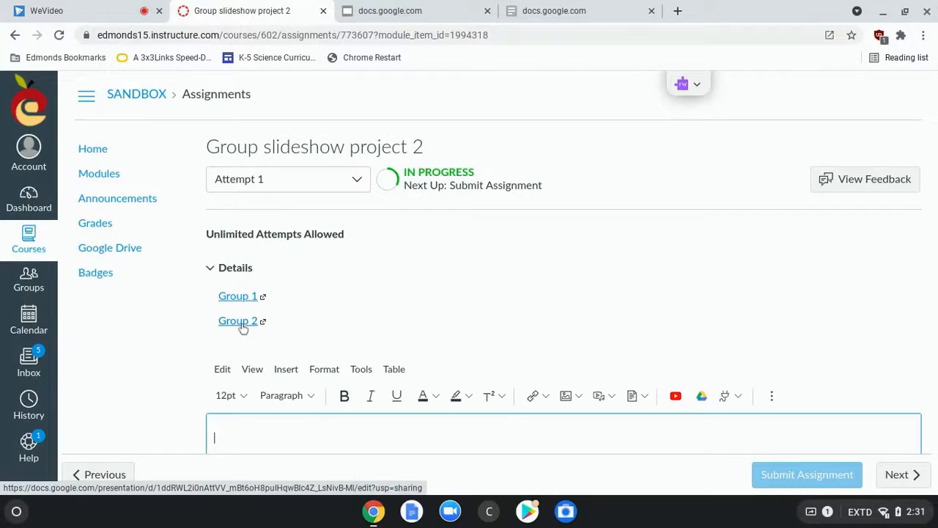
pyautogui.click(238, 321)
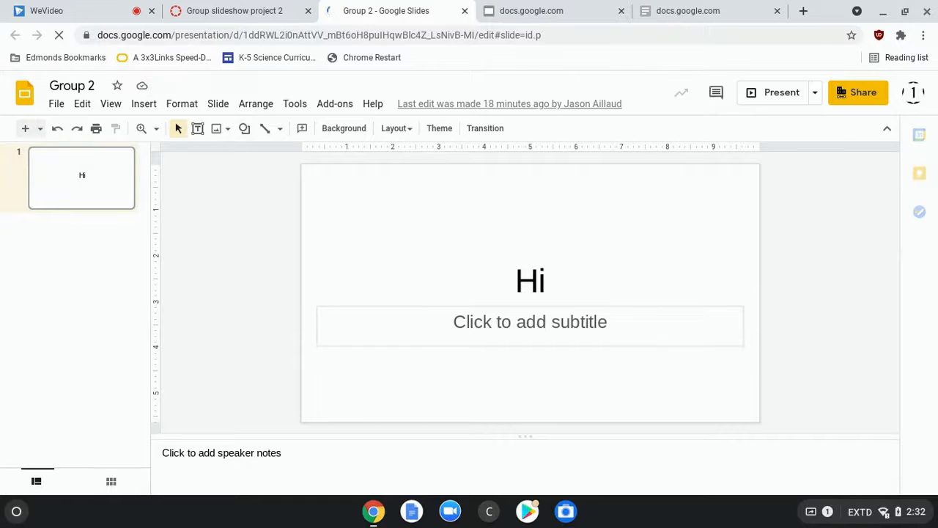
# Extend the title text on the Group 2 slide to read "Hi, how are you?".
pyautogui.click(557, 282)
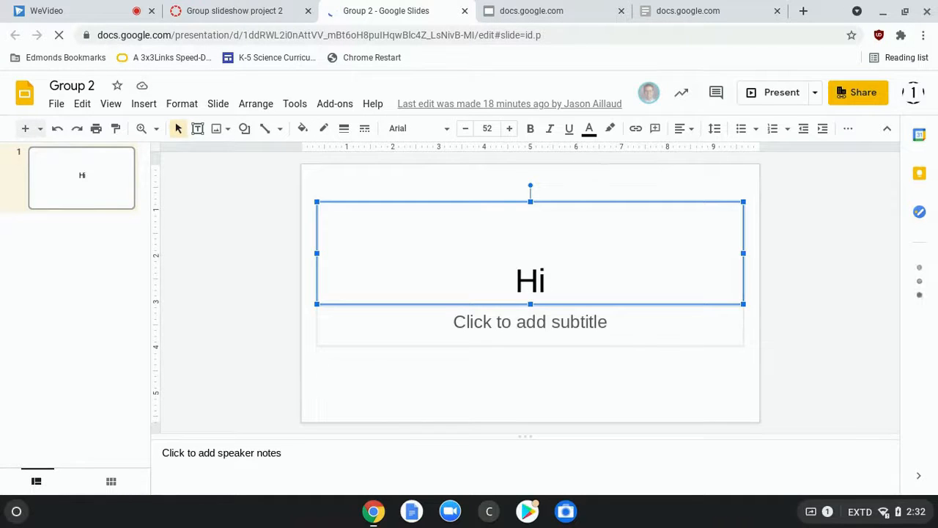
pyautogui.click(543, 282)
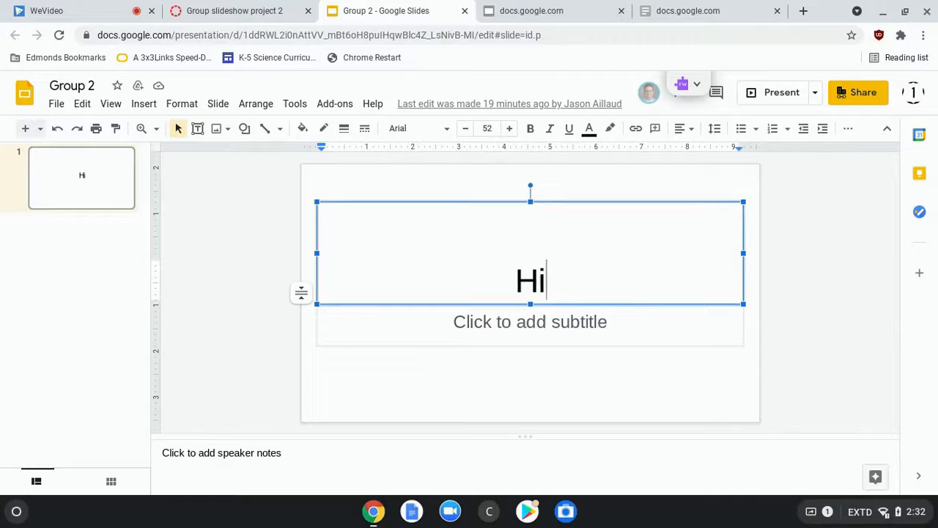
pyautogui.write(', how are you?')
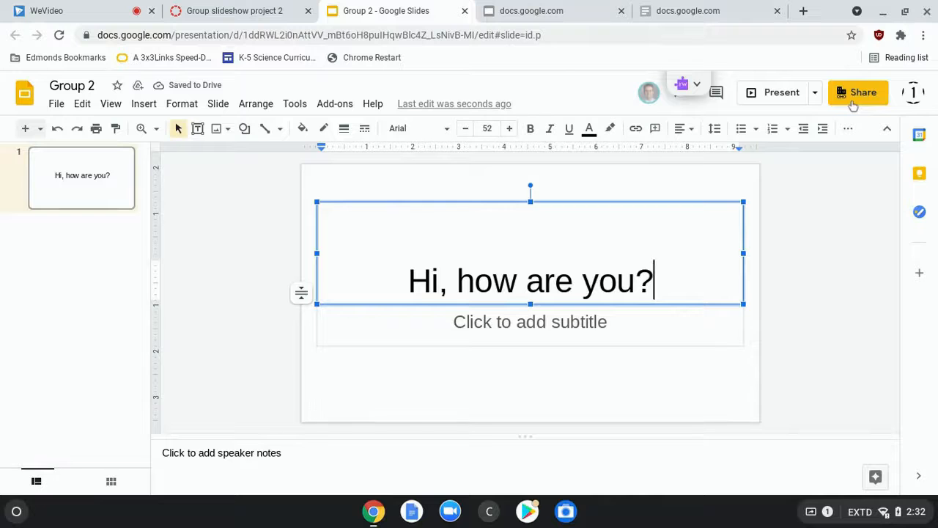
# Return to the Canvas assignment, find "group 2" in Google Apps, embed that presentation in the text entry, and submit the assignment.
pyautogui.click(229, 10)
pyautogui.scroll(-2, 401, 371)
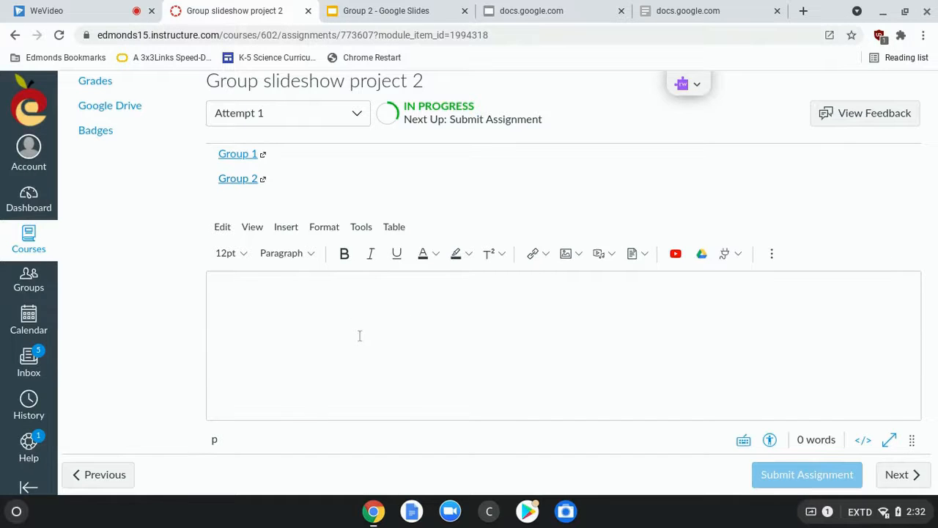
pyautogui.click(701, 255)
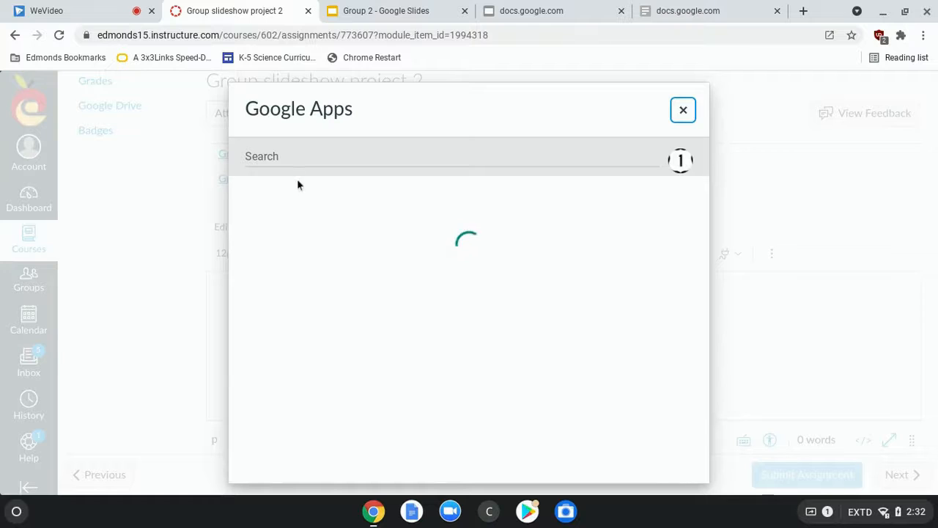
pyautogui.click(281, 163)
pyautogui.write('group 2')
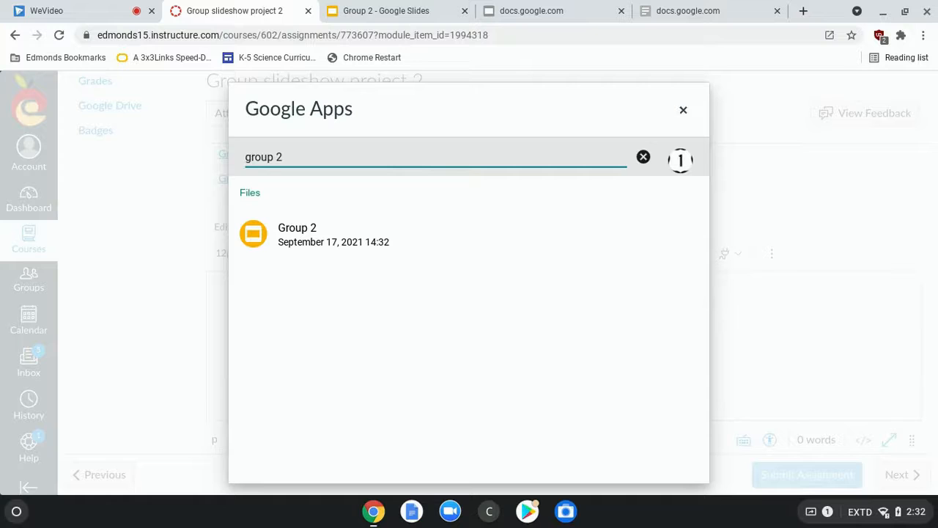
pyautogui.click(299, 250)
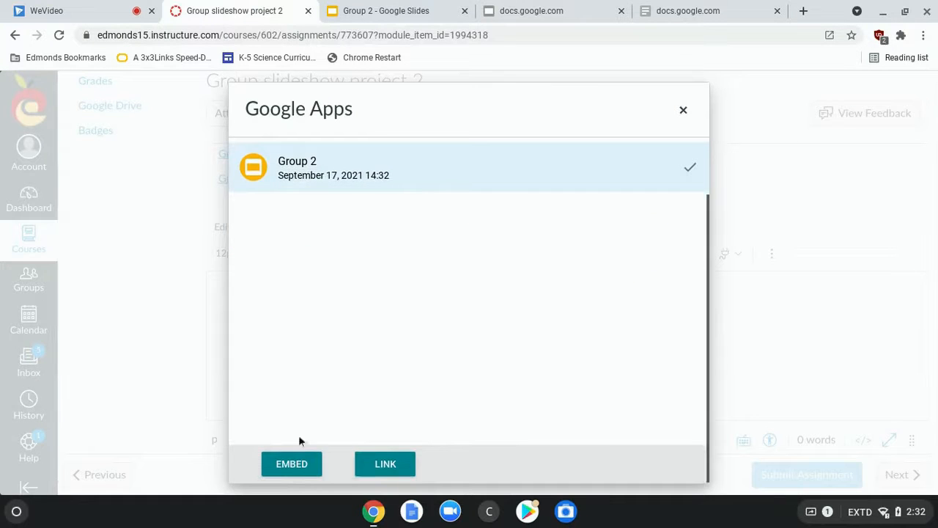
pyautogui.click(297, 464)
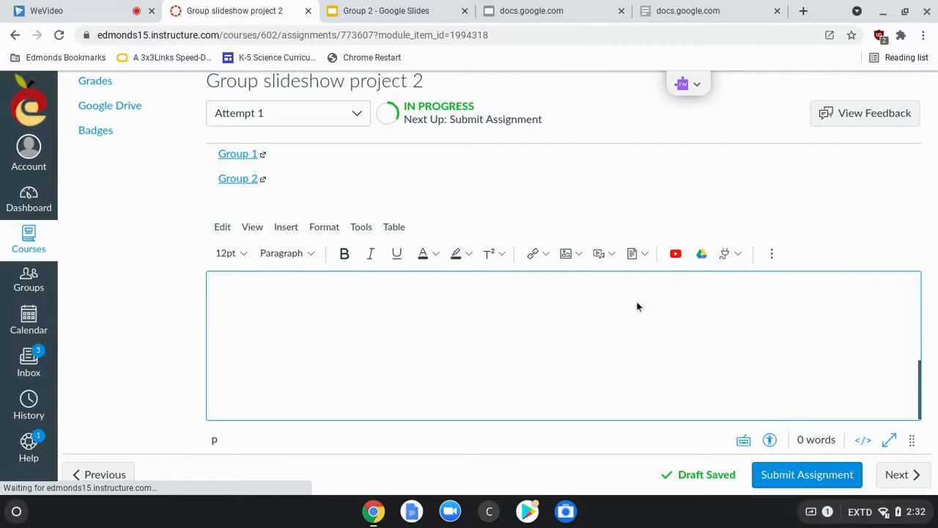
pyautogui.click(798, 476)
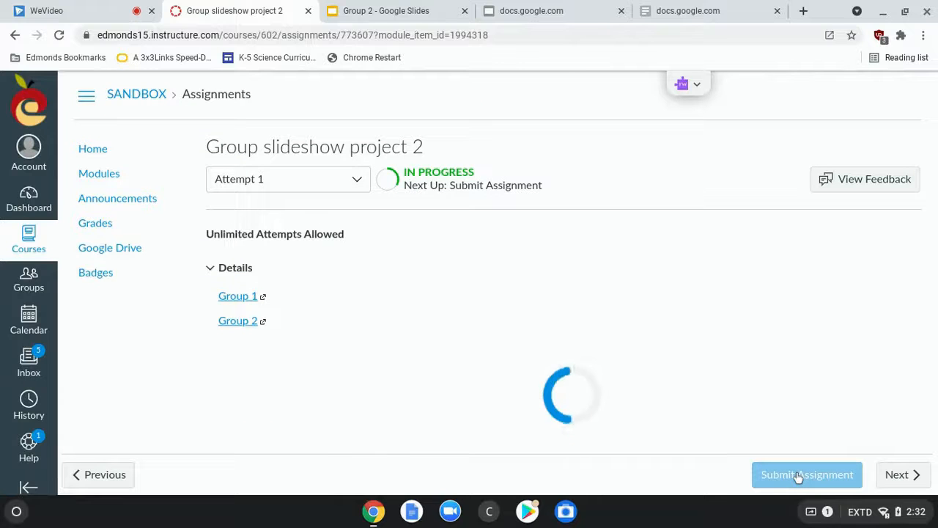